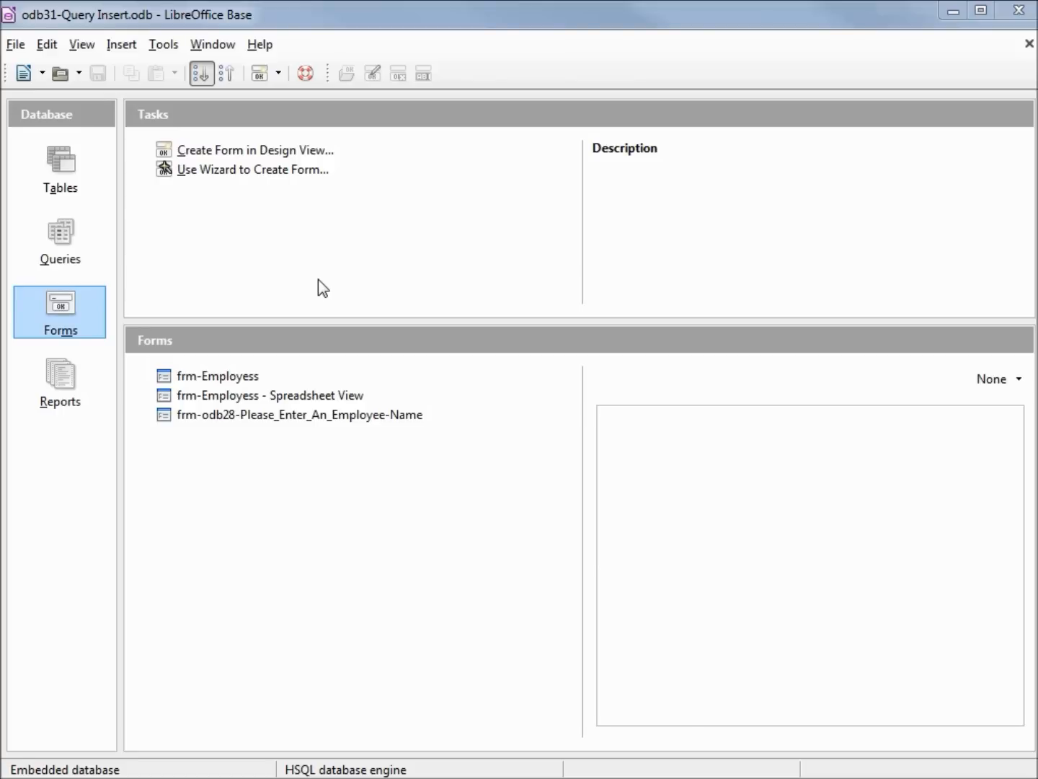
# Copy the entire INSERT INTO statement for "tbl_Emp-Phn" from odb32a-Insert-Records.txt in Notepad.
pyautogui.moveTo(1037, 289); pyautogui.dragTo(1012, 196)
pyautogui.click(915, 271)
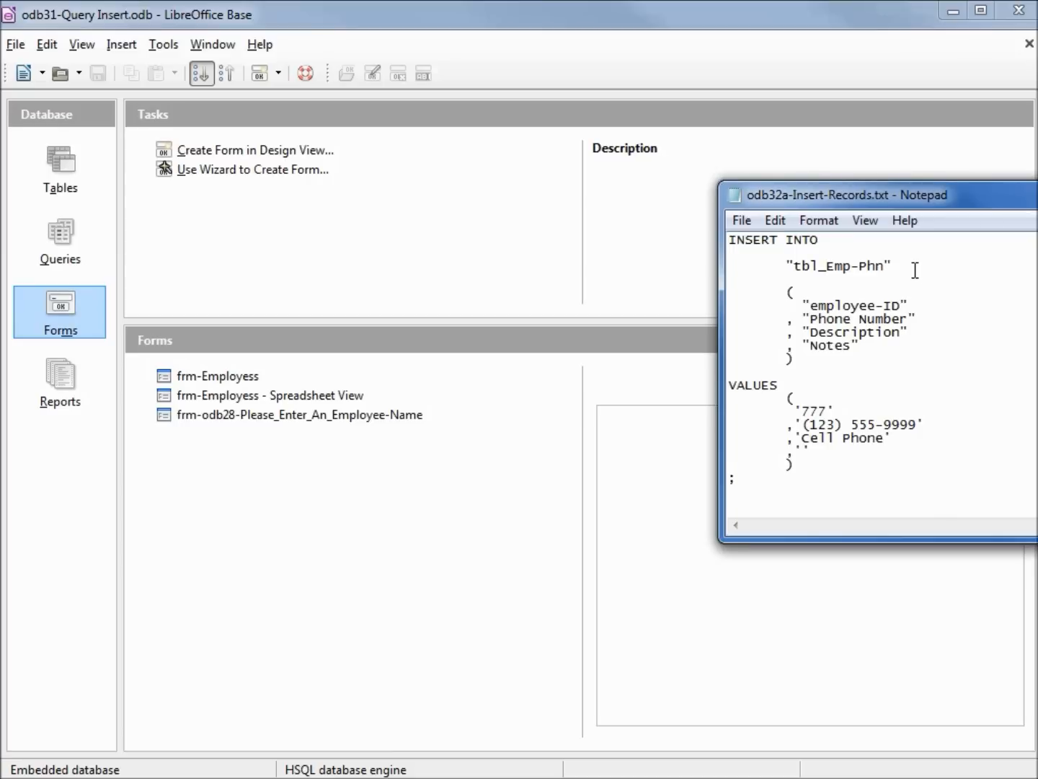
pyautogui.hotkey('ctrl', 'a')
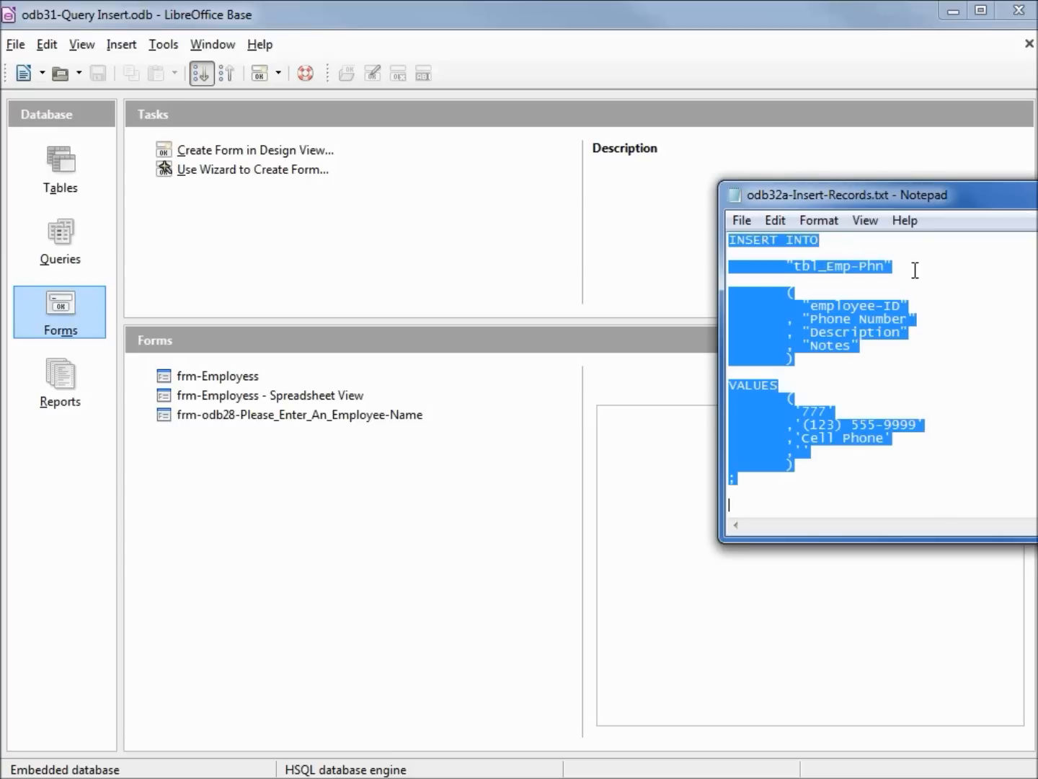
pyautogui.rightClick(860, 328)
pyautogui.click(931, 401)
# Switch to LibreOffice Base and execute the copied INSERT INTO statement as a direct SQL command, closing the SQL dialog when done.
pyautogui.click(164, 45)
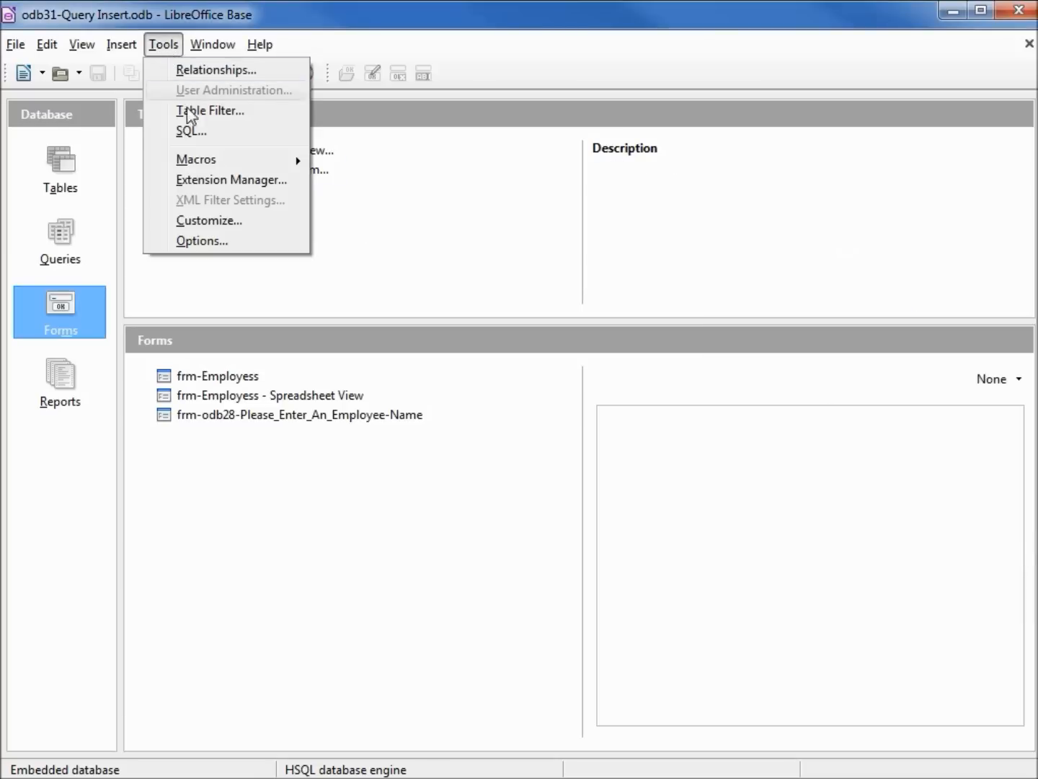
pyautogui.click(198, 131)
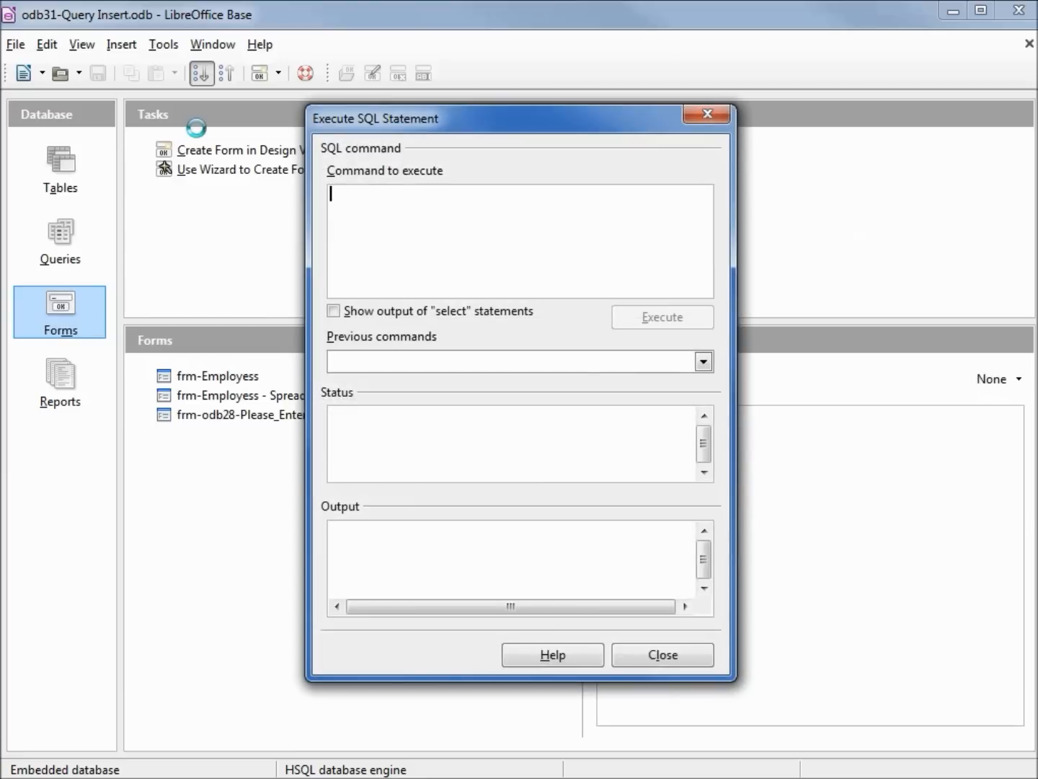
pyautogui.hotkey('ctrl', 'v')
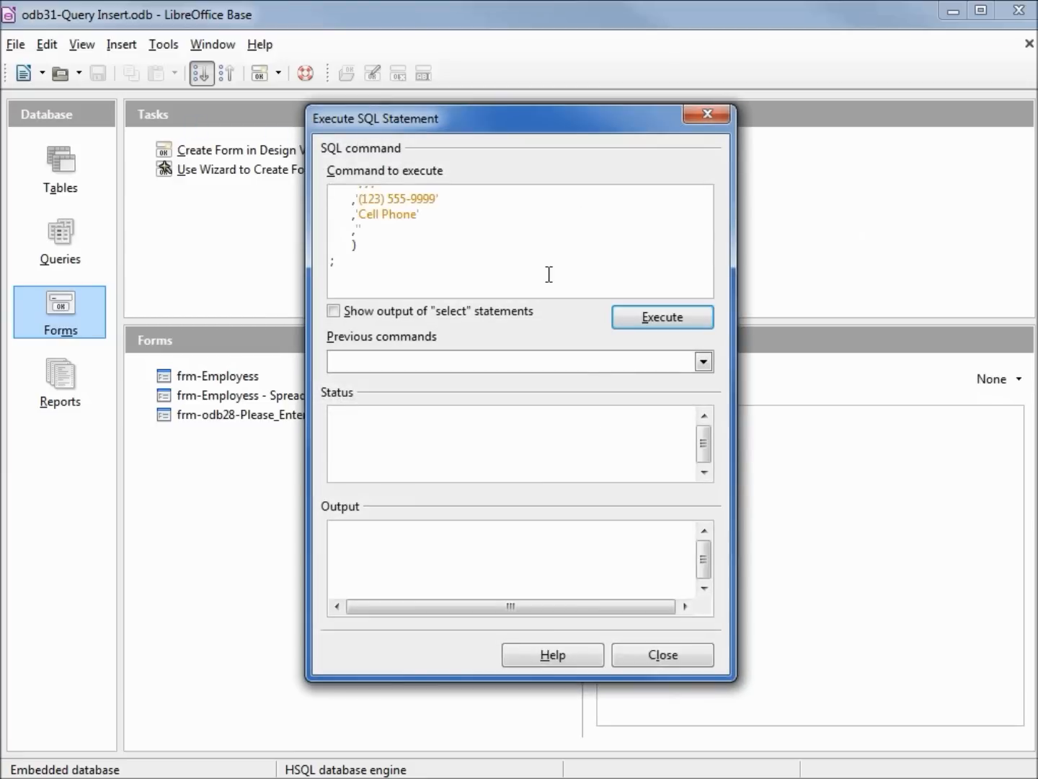
pyautogui.click(663, 324)
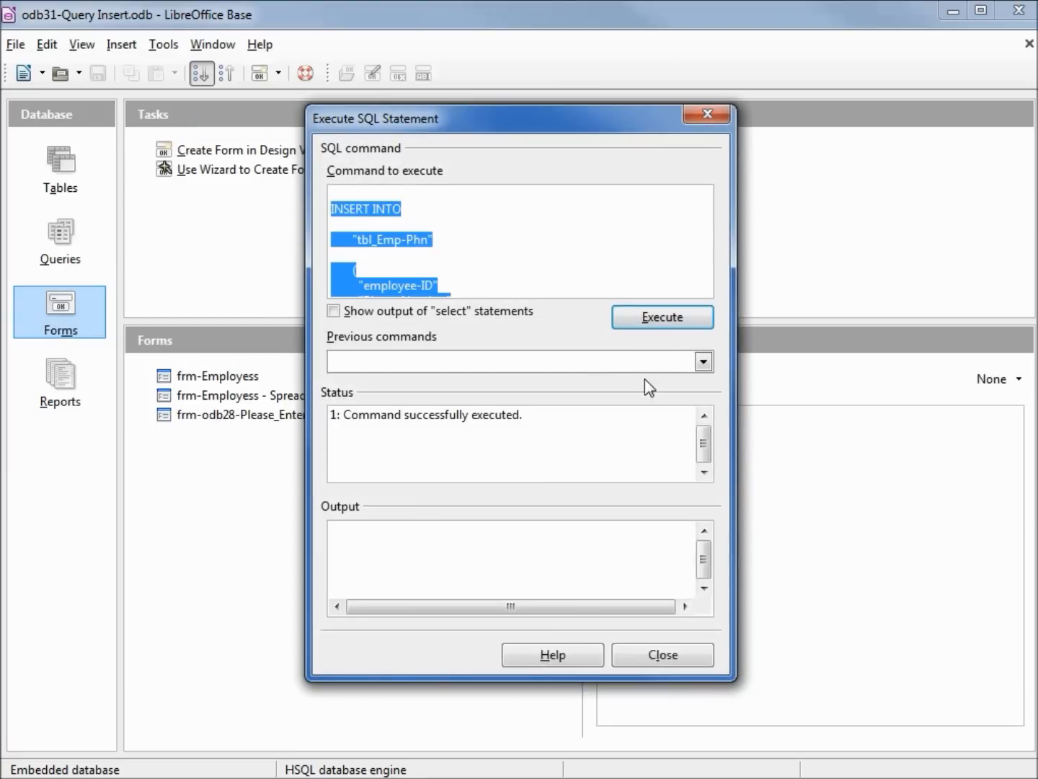
pyautogui.click(661, 652)
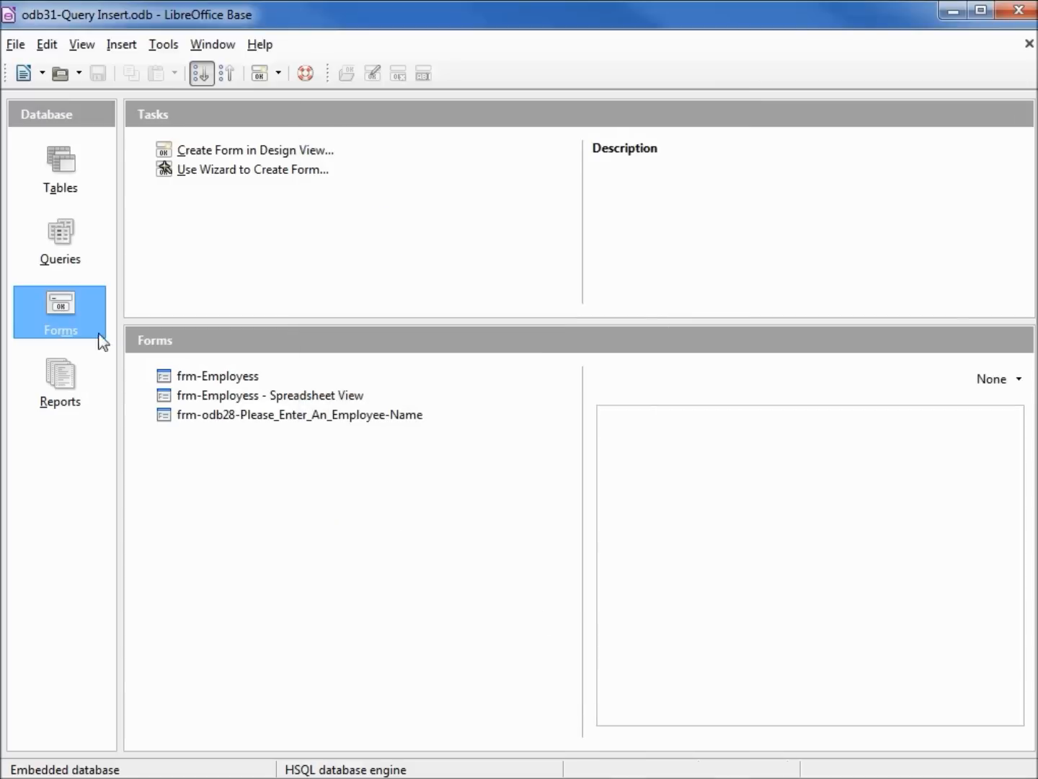
# Open the tbl_Emp-Phn table and filter it to the records with employee-ID 777, returning to the main database window.
pyautogui.click(52, 162)
pyautogui.click(210, 381)
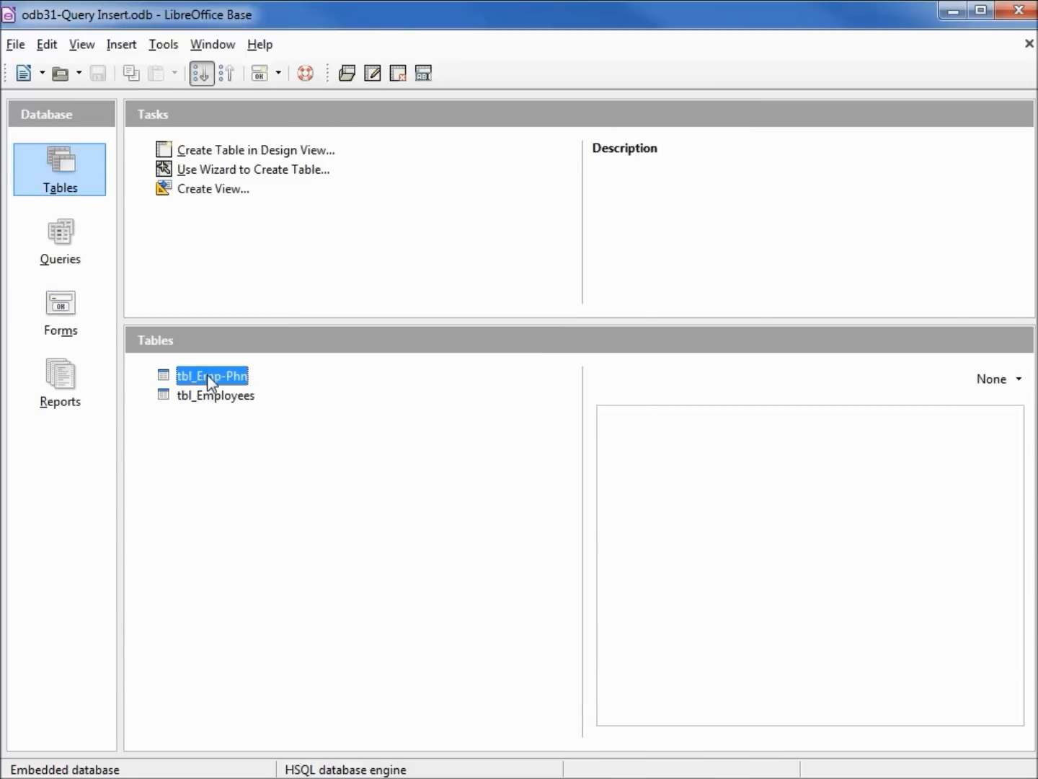
pyautogui.doubleClick(209, 376)
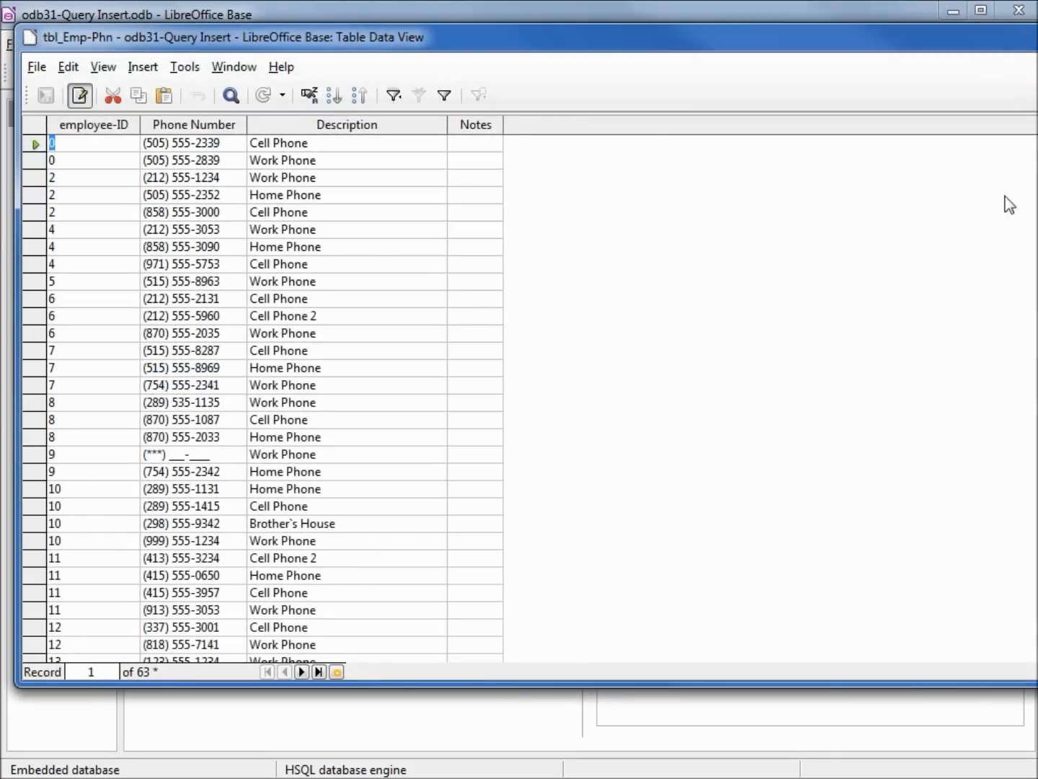
pyautogui.scroll(-18, 262, 398)
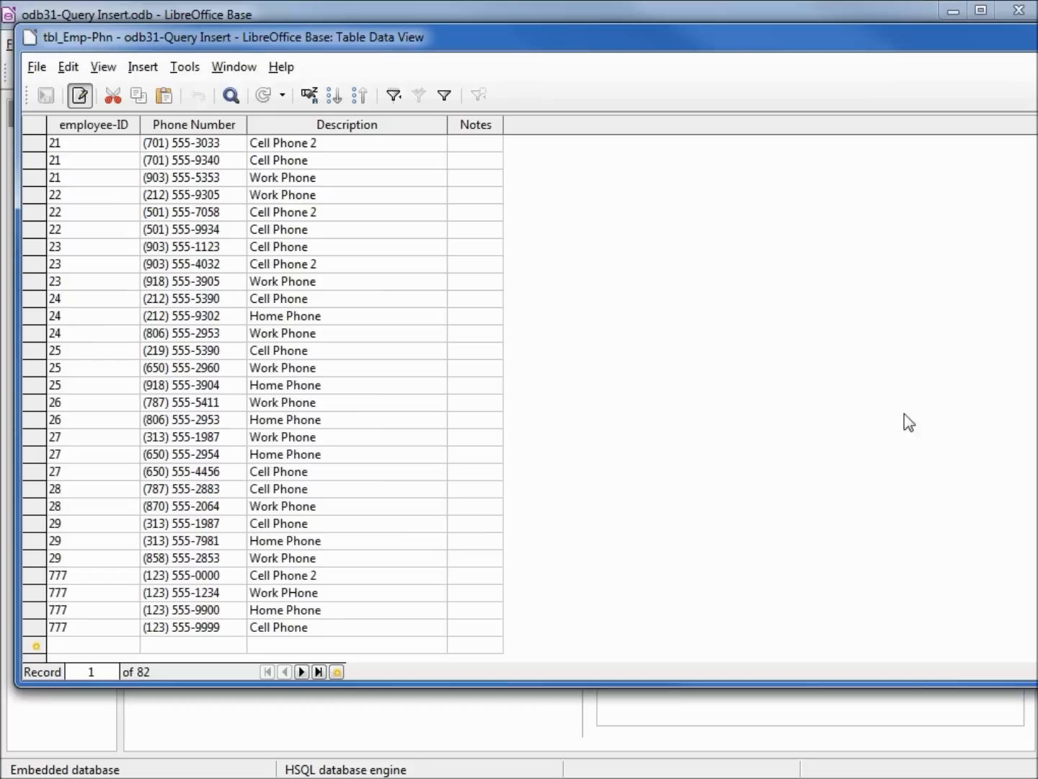
pyautogui.click(68, 577)
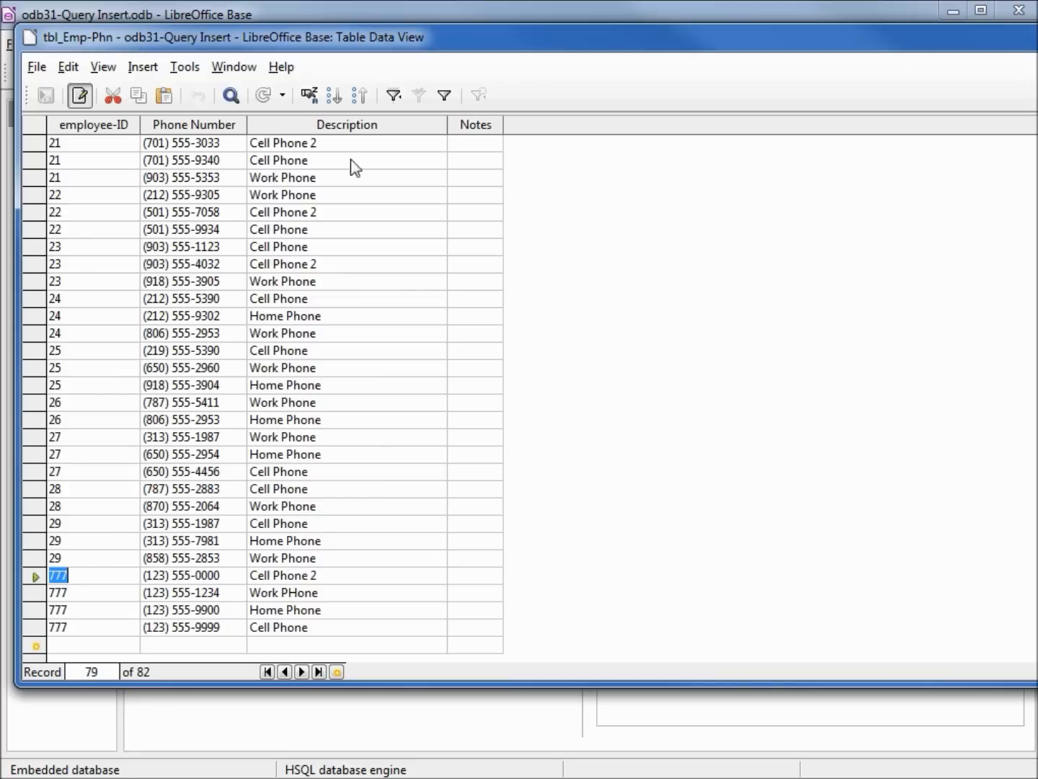
pyautogui.click(394, 96)
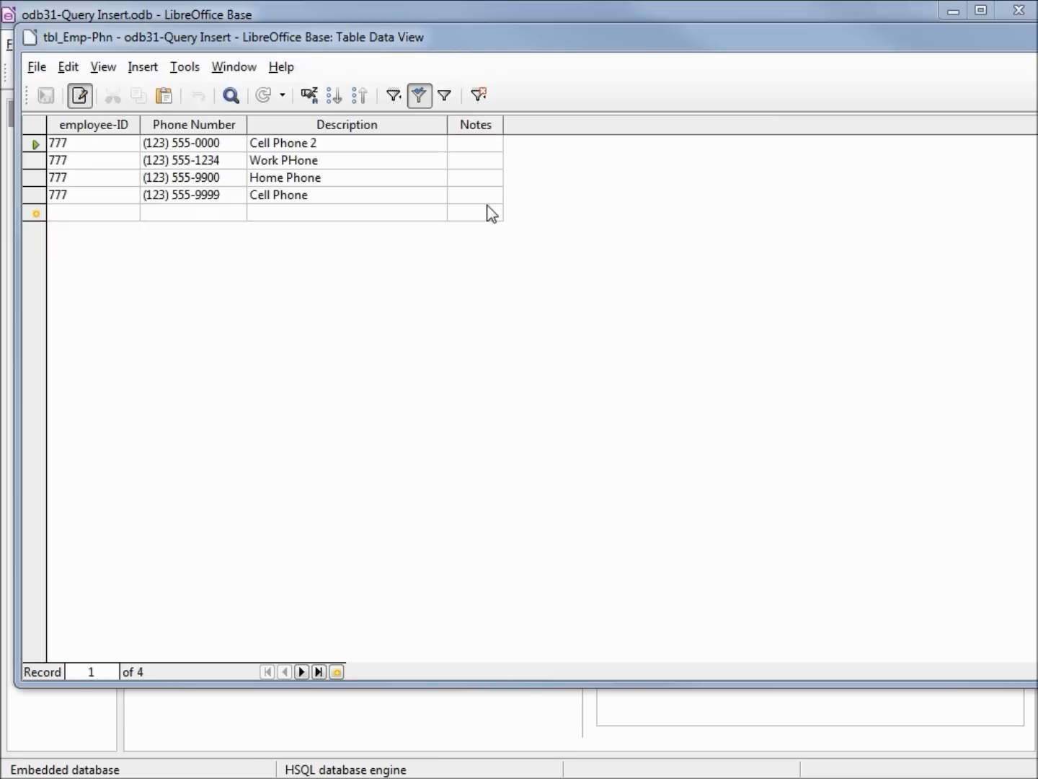
pyautogui.click(583, 10)
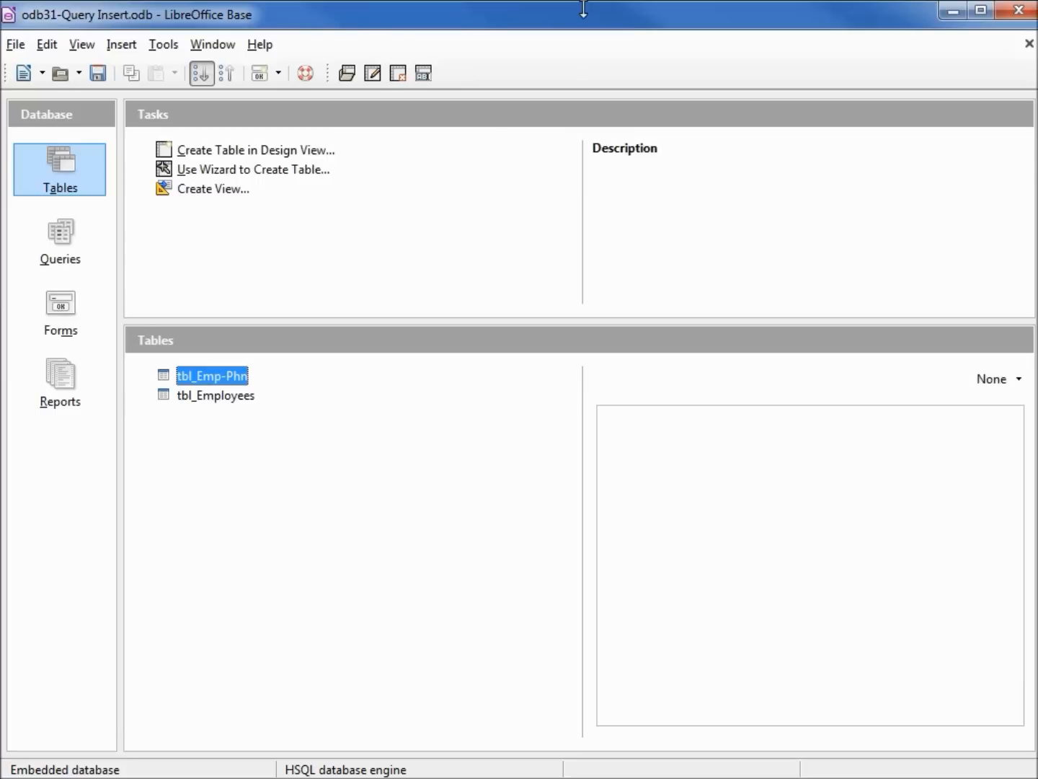
# With the Execute SQL Statement dialog open, copy the full UPDATE statement from ocb32b-Call-This-First.txt in Notepad.
pyautogui.click(162, 48)
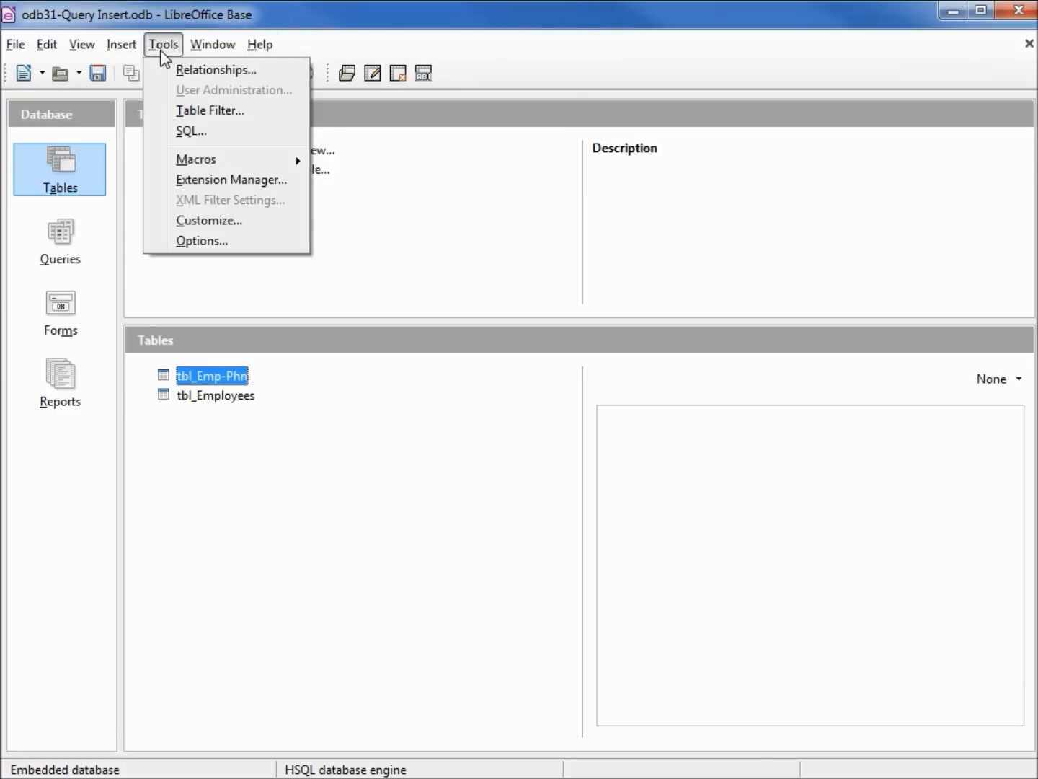
pyautogui.click(186, 131)
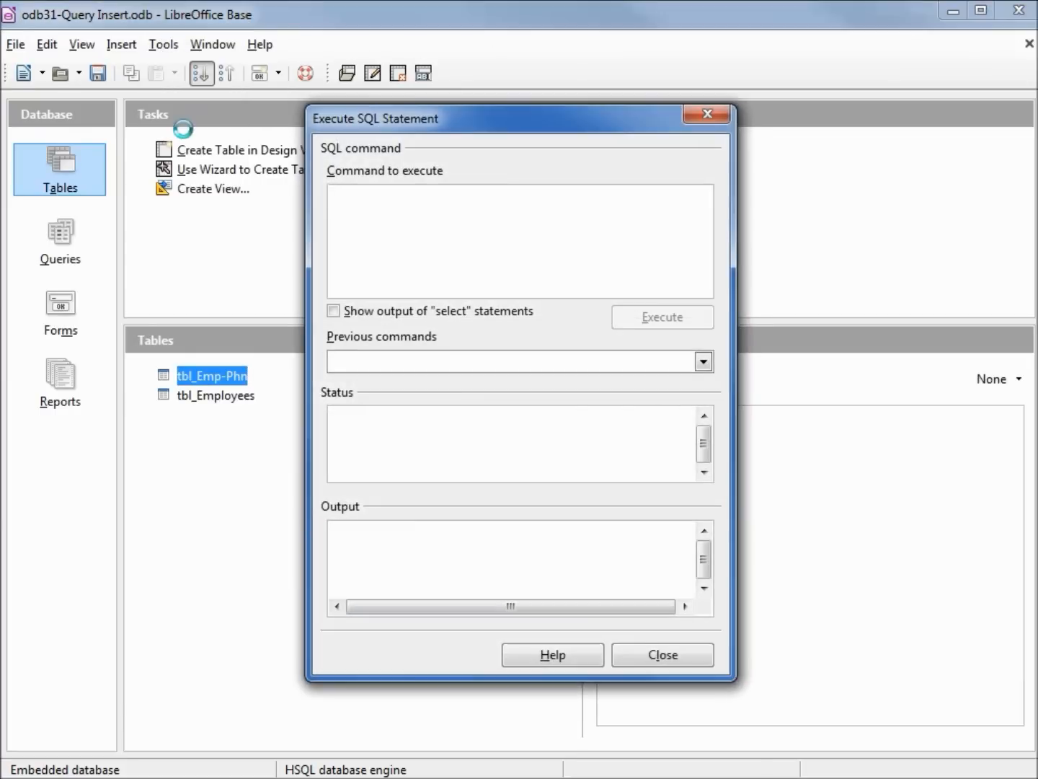
pyautogui.moveTo(1036, 252); pyautogui.dragTo(845, 192)
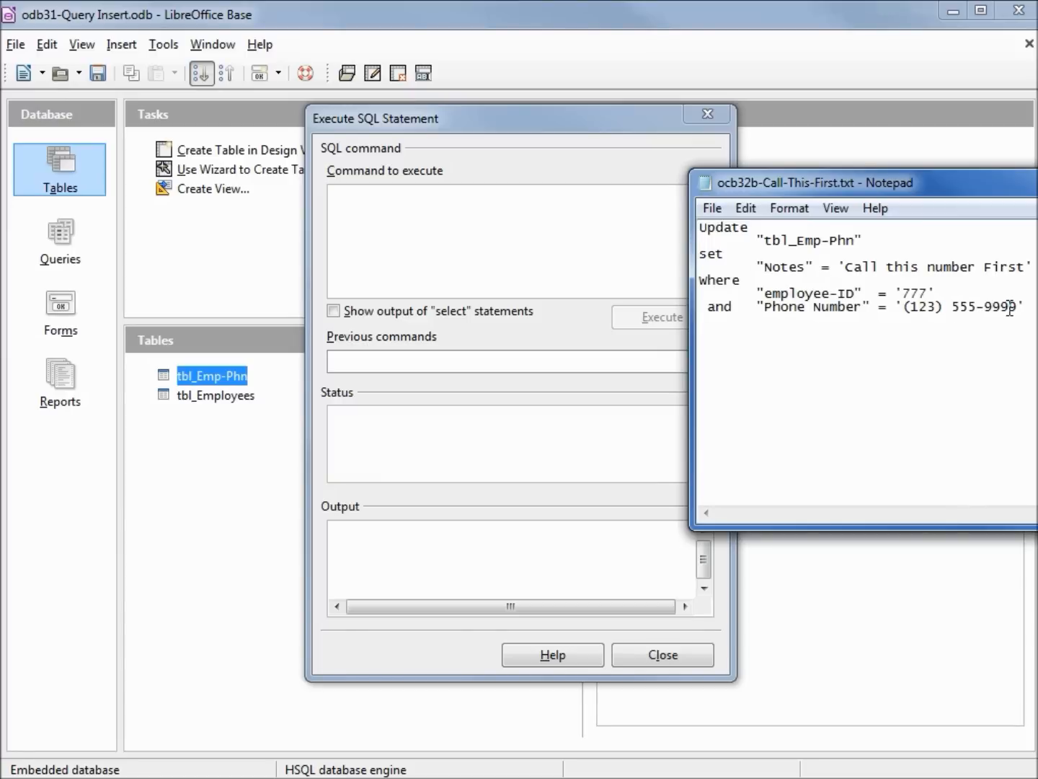
pyautogui.moveTo(1024, 309); pyautogui.dragTo(701, 229)
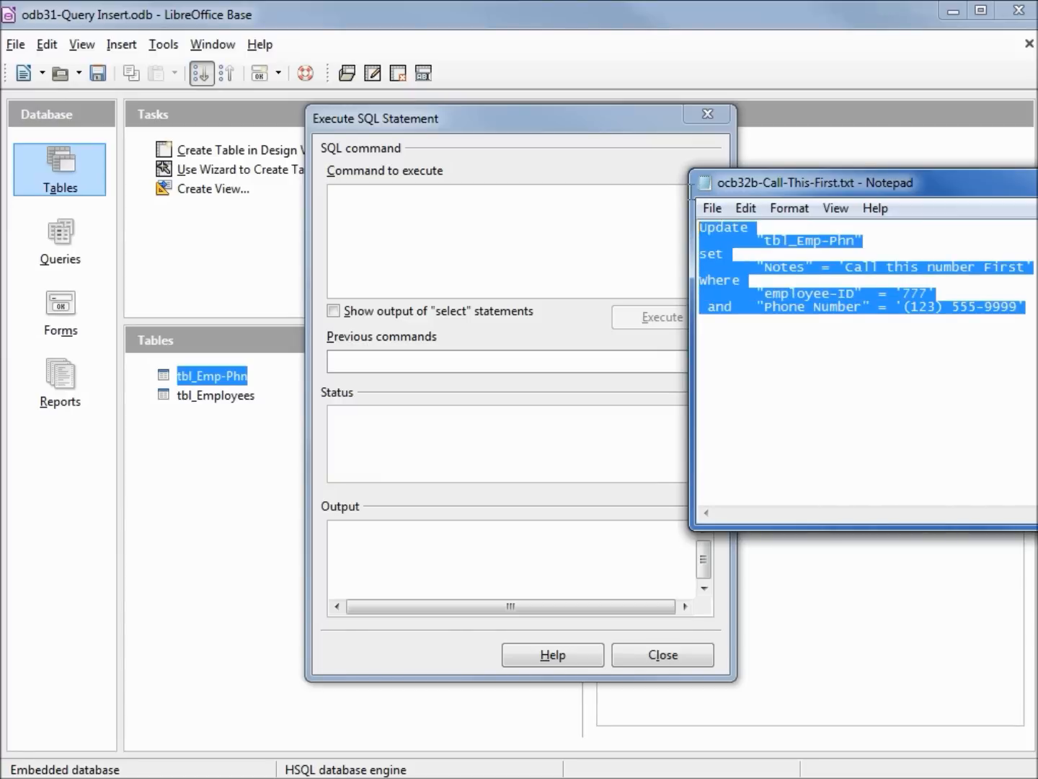
pyautogui.rightClick(723, 233)
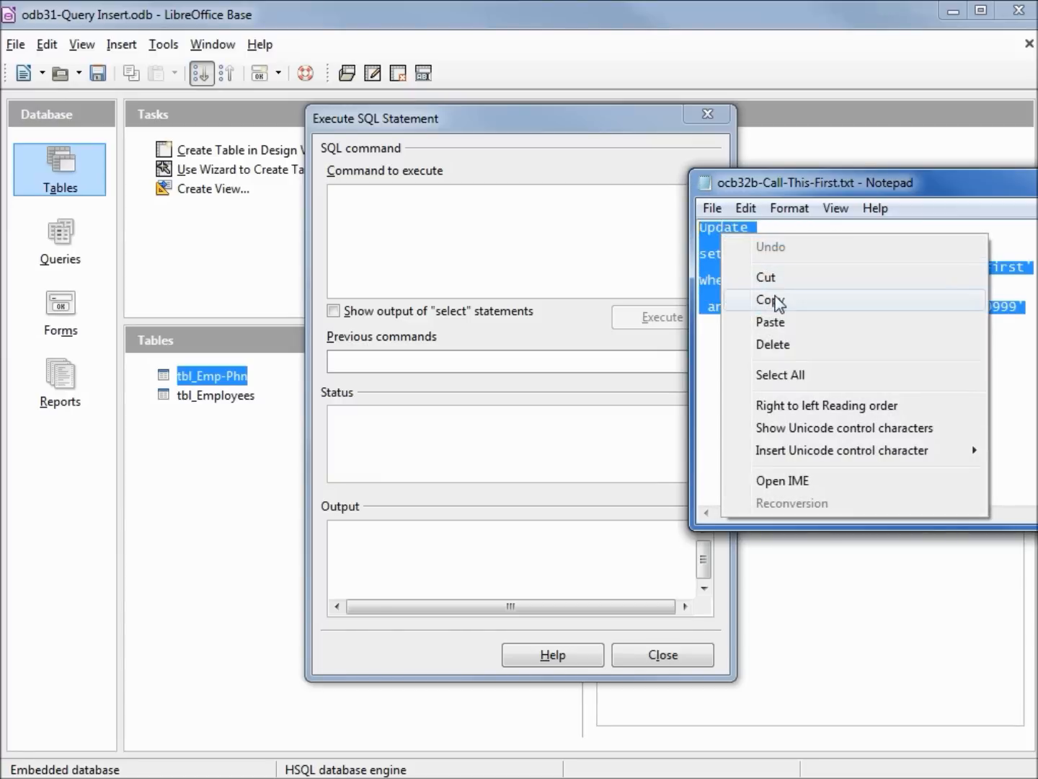
pyautogui.click(776, 301)
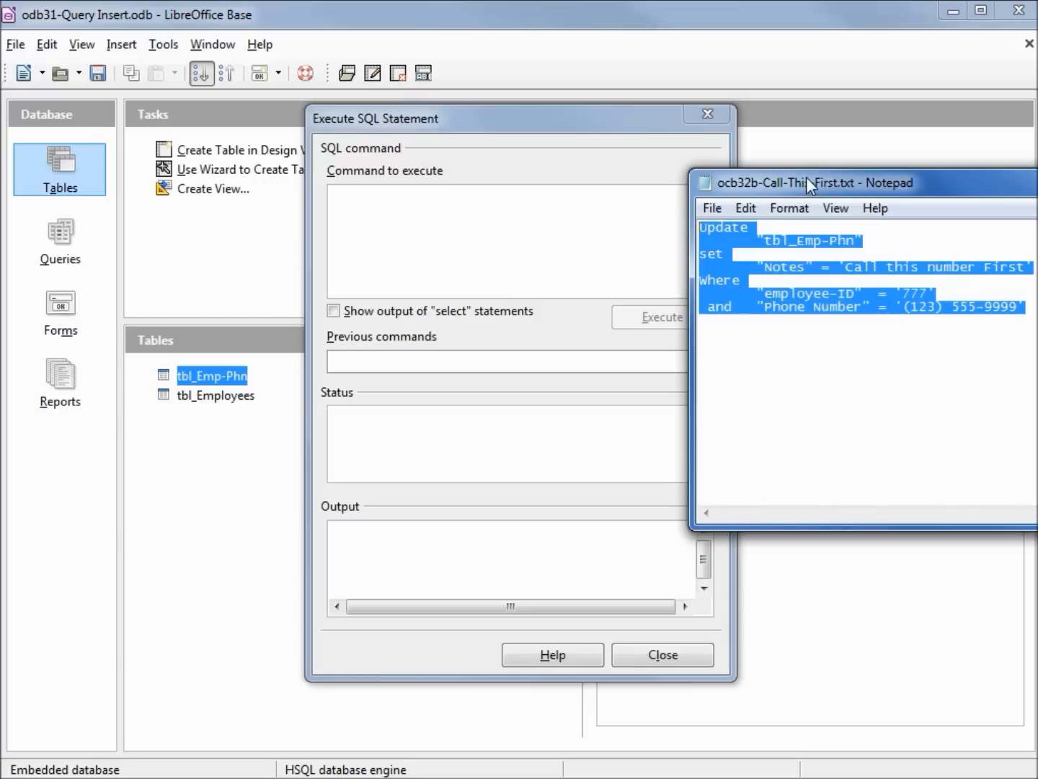
pyautogui.moveTo(807, 178); pyautogui.dragTo(1037, 227)
# Execute the copied UPDATE statement that sets Notes to 'Call this number First' for employee-ID 777's specified phone number, then close the SQL dialog.
pyautogui.click(410, 221)
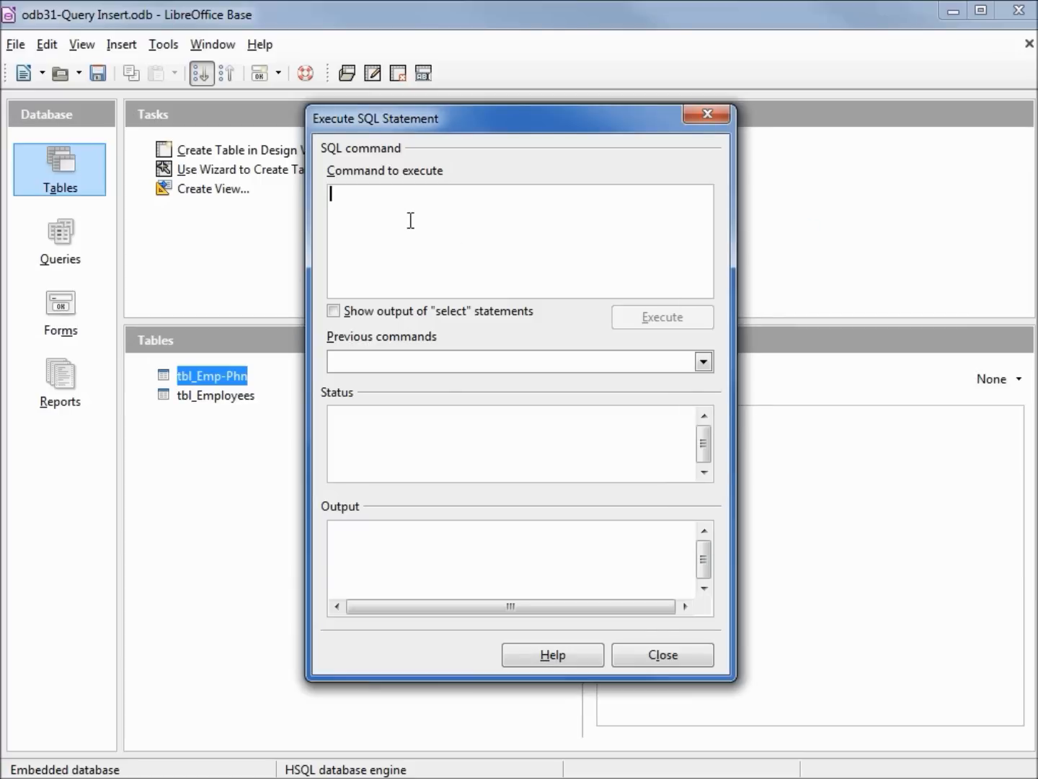
pyautogui.hotkey('ctrl', 'v')
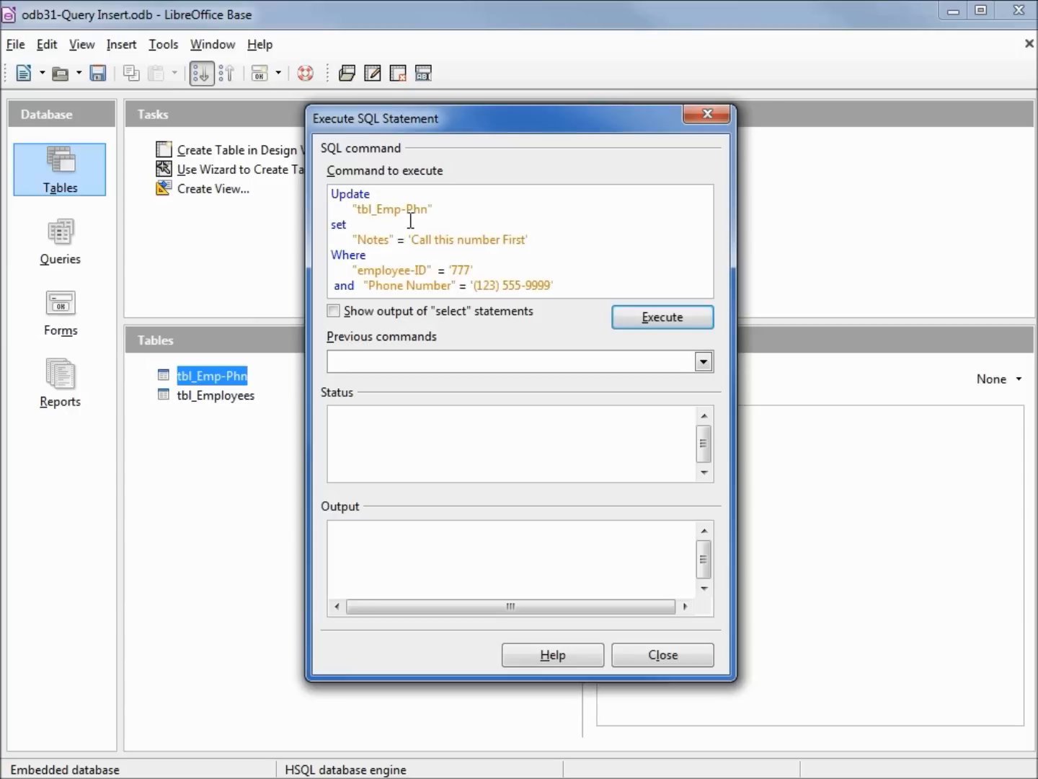
pyautogui.click(620, 322)
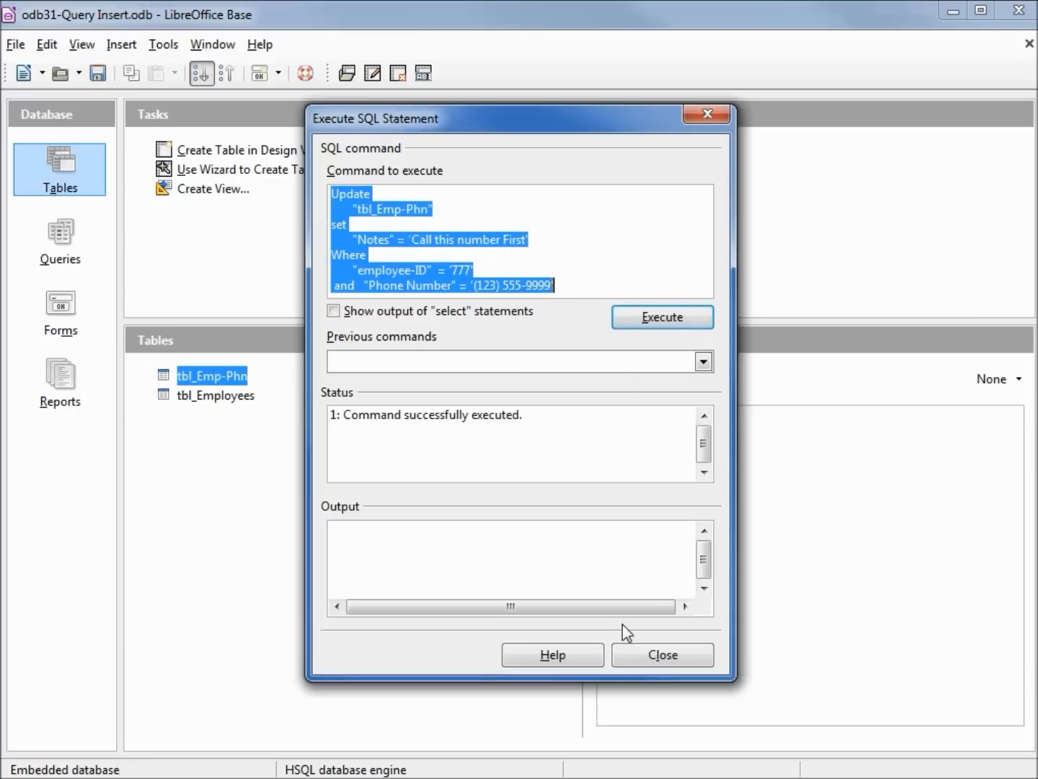
pyautogui.click(633, 653)
# Refresh the filtered tbl_Emp-Phn table data and widen the Notes column to fit its text.
pyautogui.press('Return')
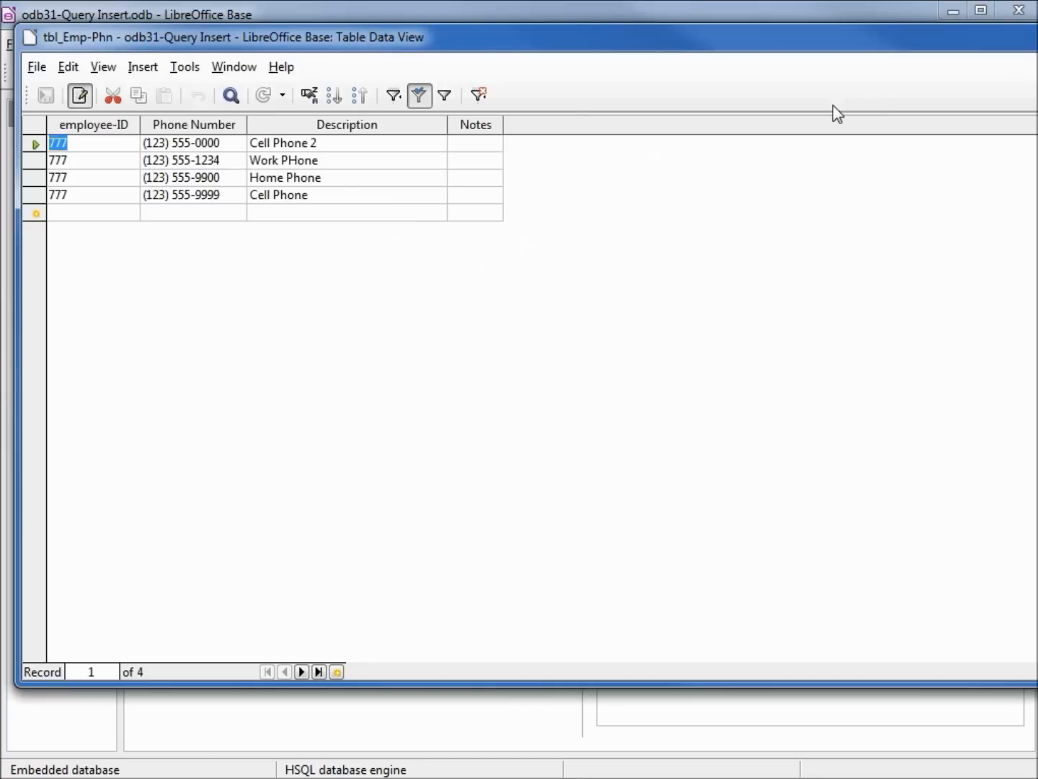
pyautogui.click(263, 98)
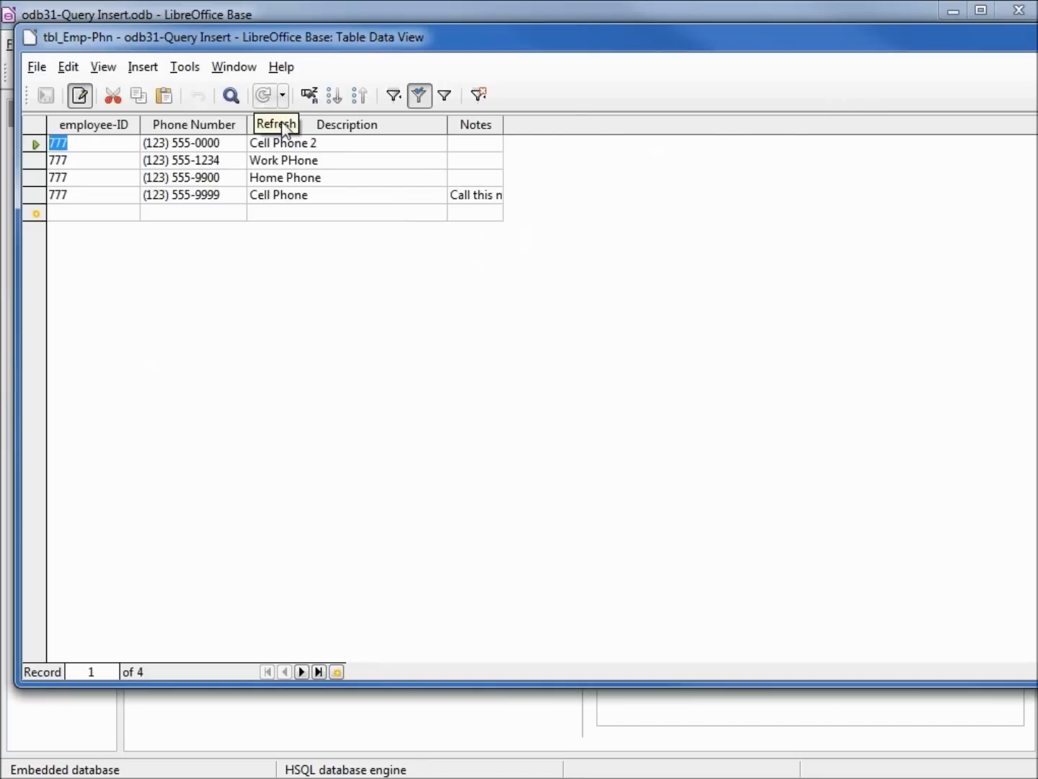
pyautogui.moveTo(503, 127); pyautogui.dragTo(703, 132)
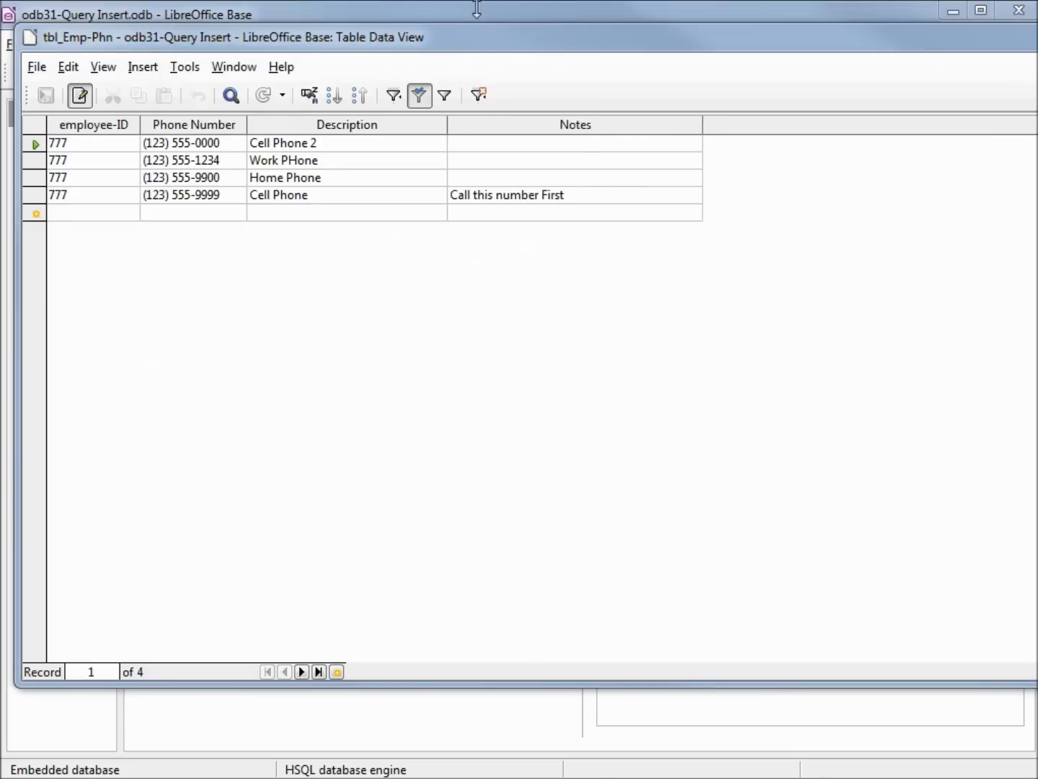
pyautogui.click(477, 9)
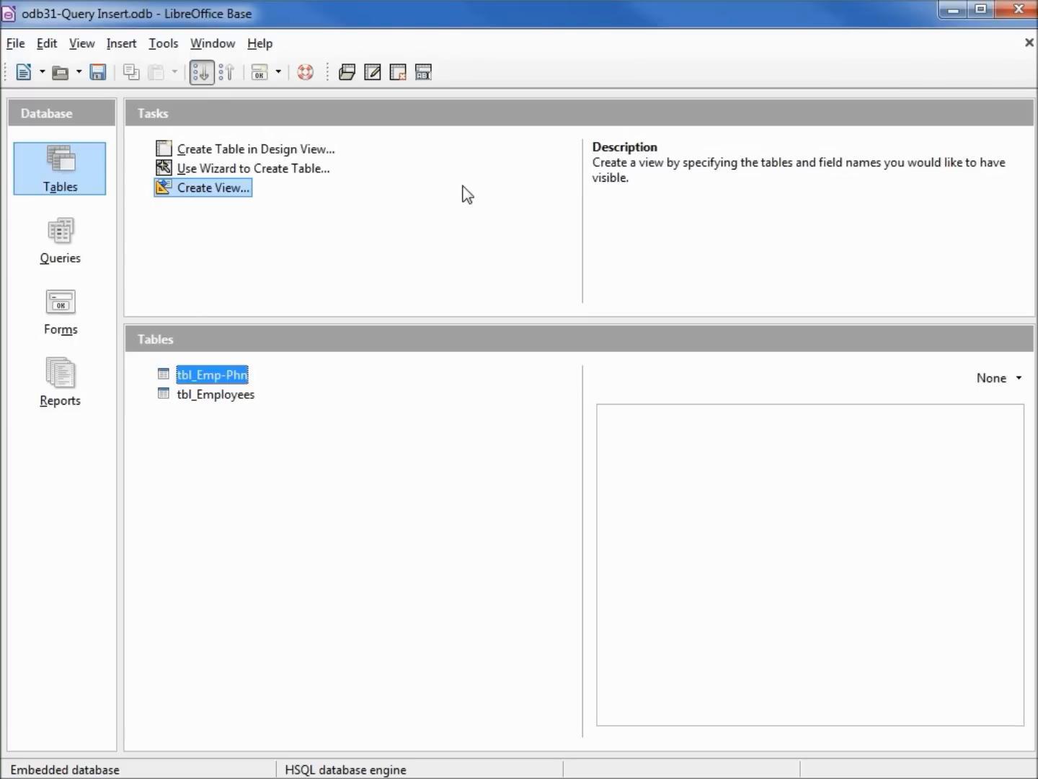
# With a new Execute SQL Statement dialog open, select the whole SELECT statement in ocb32c-Sellect-B4-Update.txt in Notepad for copying.
pyautogui.moveTo(1037, 225); pyautogui.dragTo(798, 152)
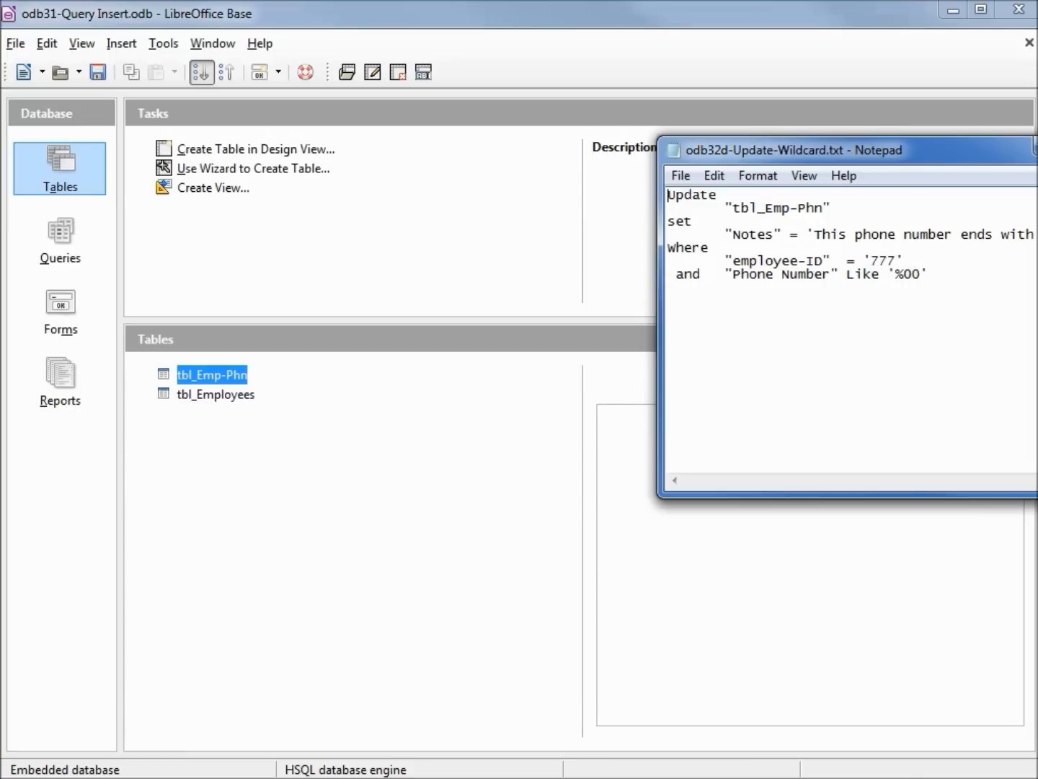
pyautogui.moveTo(1037, 231); pyautogui.dragTo(929, 162)
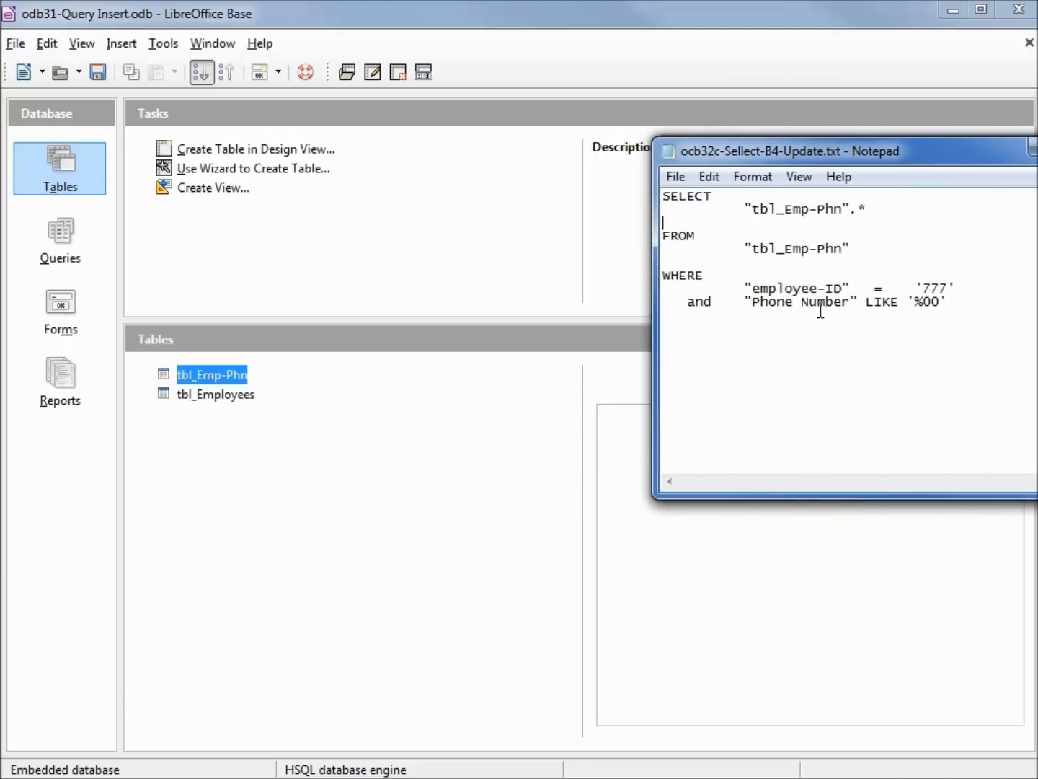
pyautogui.click(162, 44)
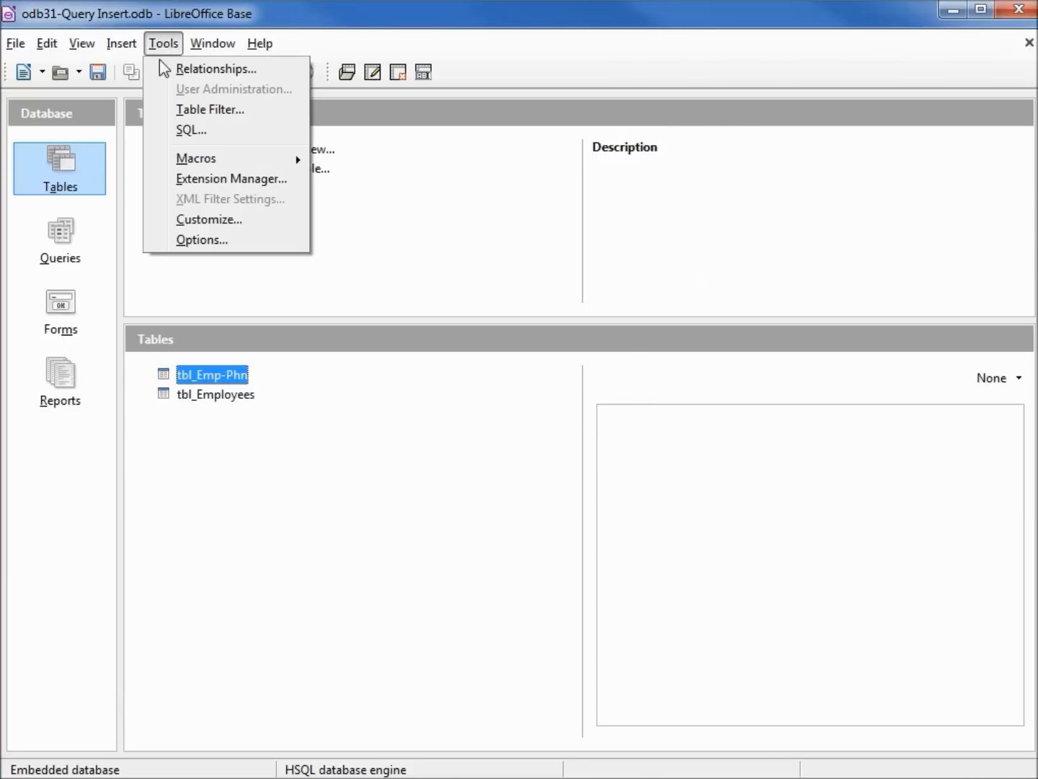
pyautogui.click(187, 131)
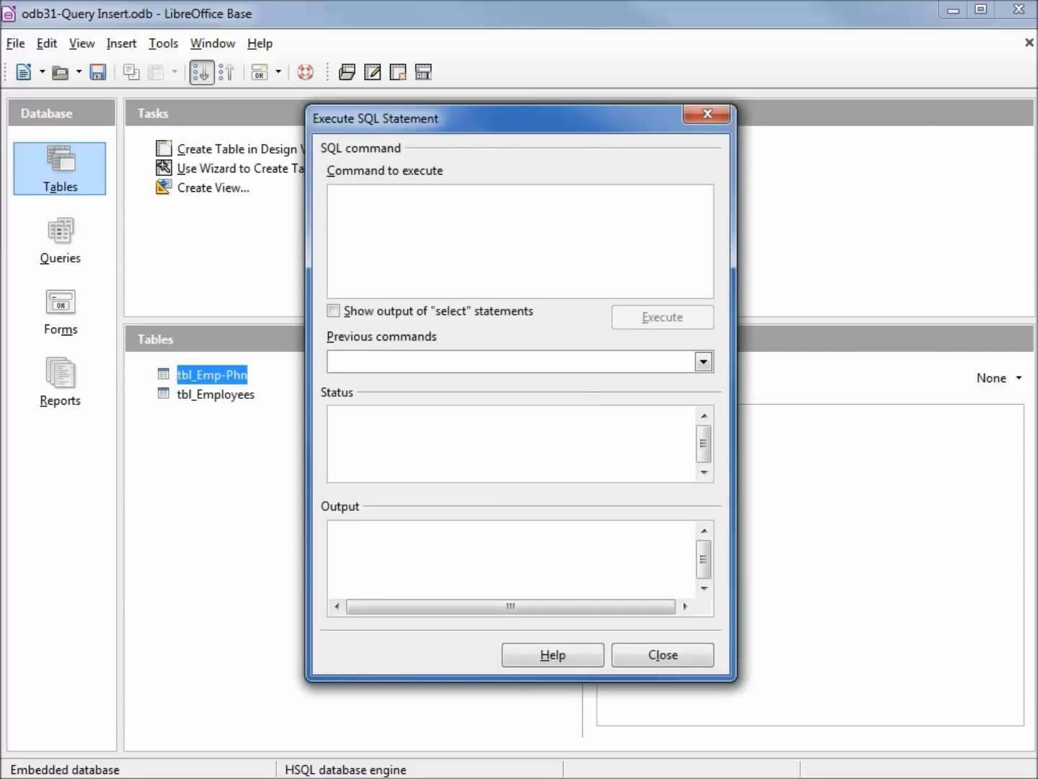
pyautogui.hotkey('alt', 'Tab')
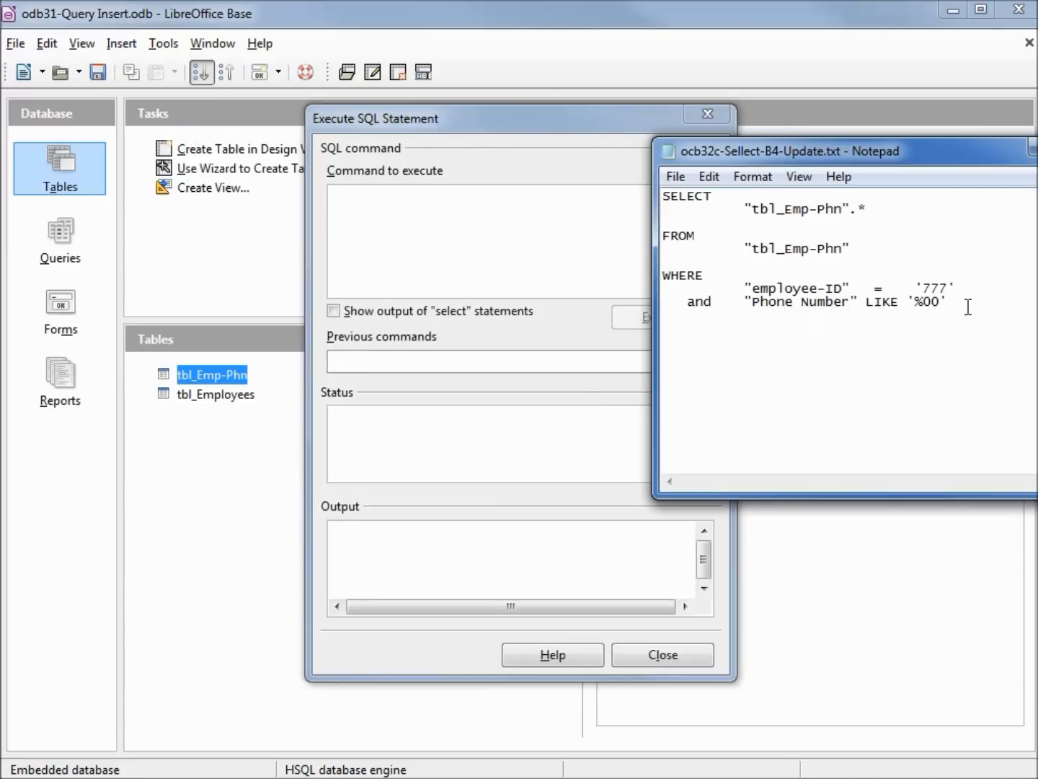
pyautogui.hotkey('ctrl', 'a')
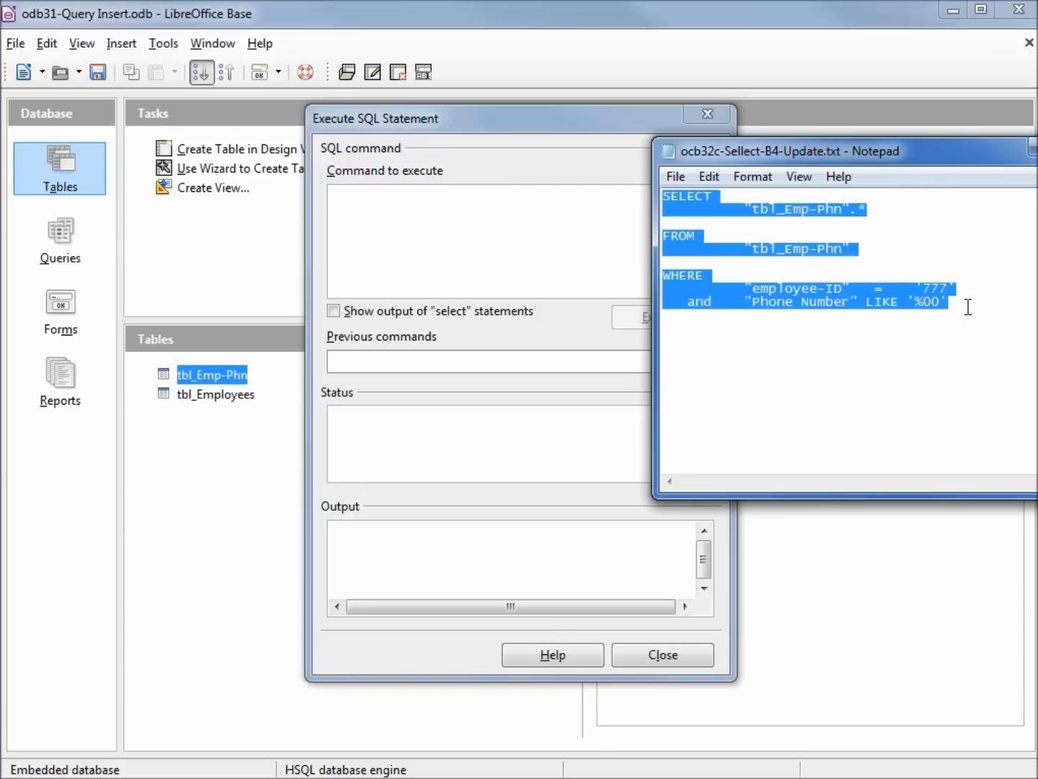
# Paste the SELECT statement for employee-ID '777' and Phone Number LIKE '%00' as the SQL command and enable showing output of select statements.
pyautogui.click(443, 232)
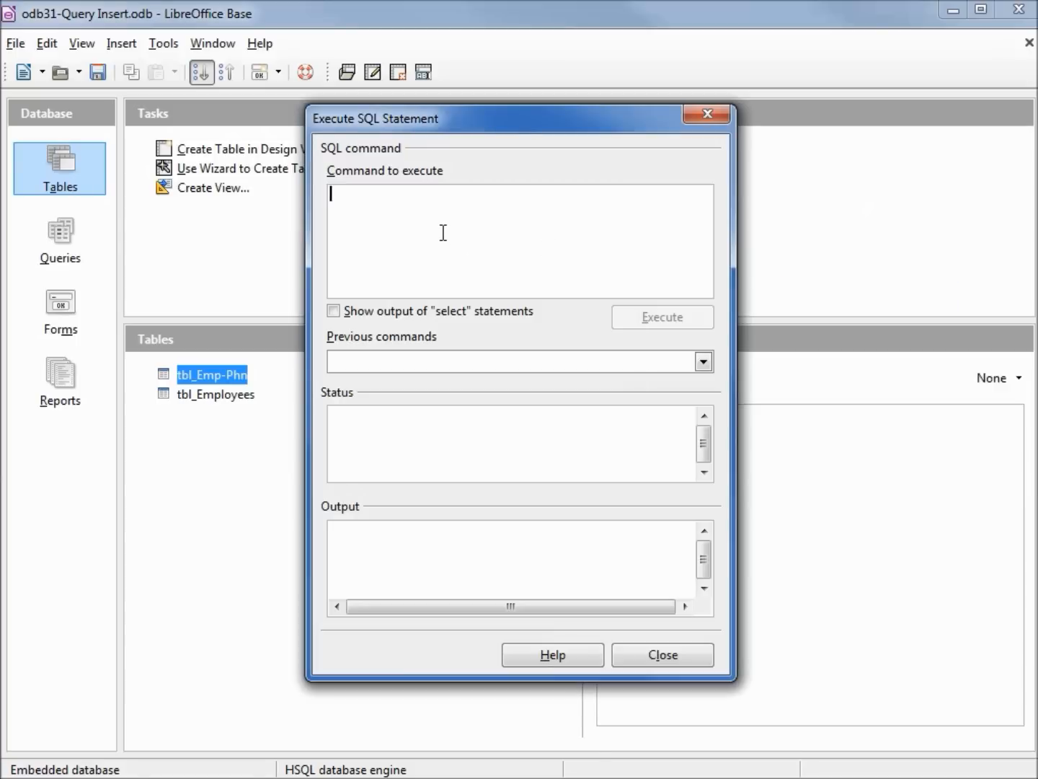
pyautogui.hotkey('ctrl', 'v')
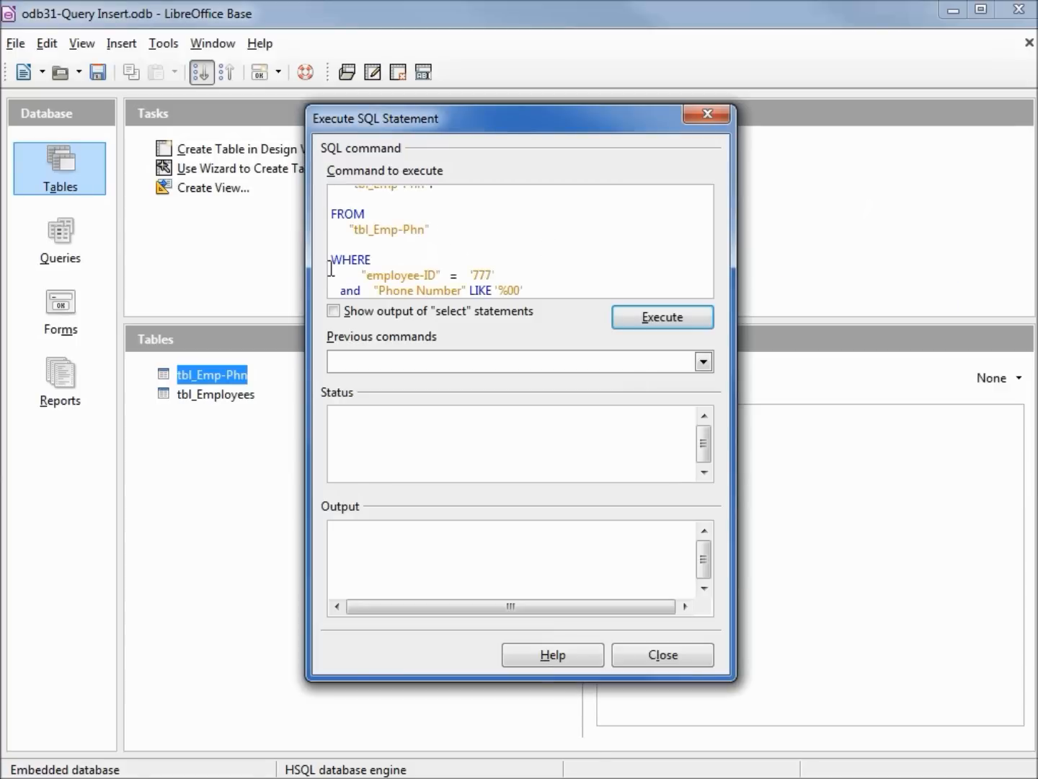
pyautogui.write("'")
pyautogui.click(334, 311)
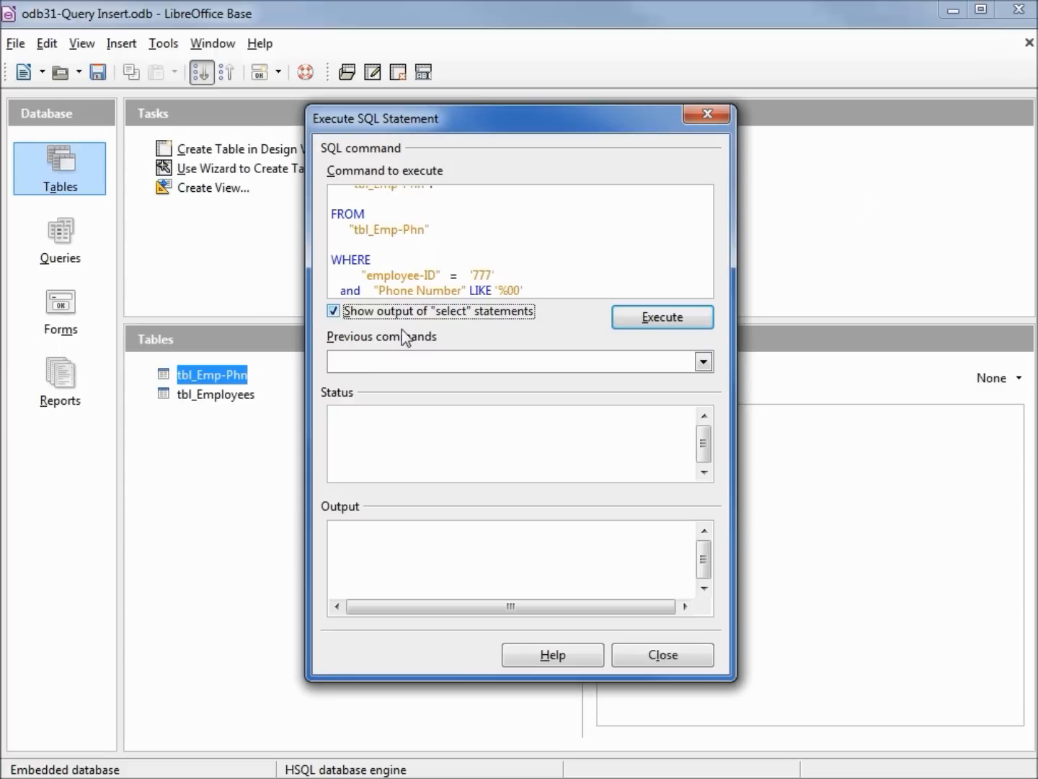
# Execute the SELECT statement and copy the Update and set clauses from odb32d-Update-Wildcard.txt in Notepad, leaving out its Where clause.
pyautogui.click(643, 321)
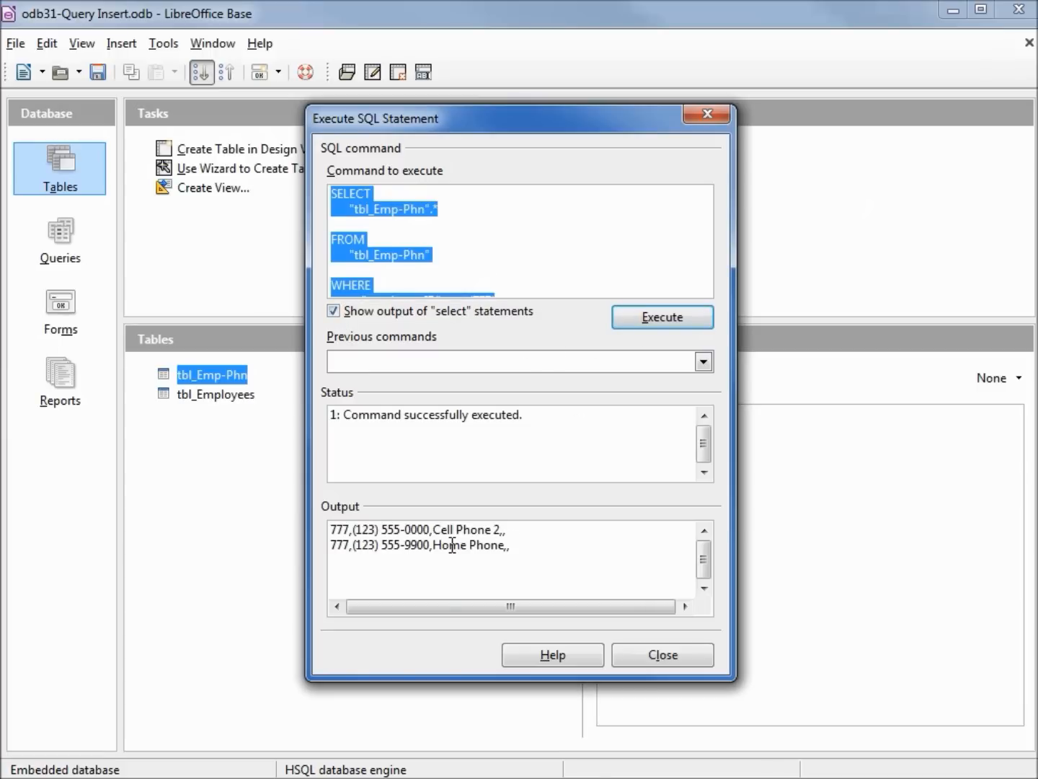
pyautogui.moveTo(1037, 289); pyautogui.dragTo(796, 201)
pyautogui.click(855, 278)
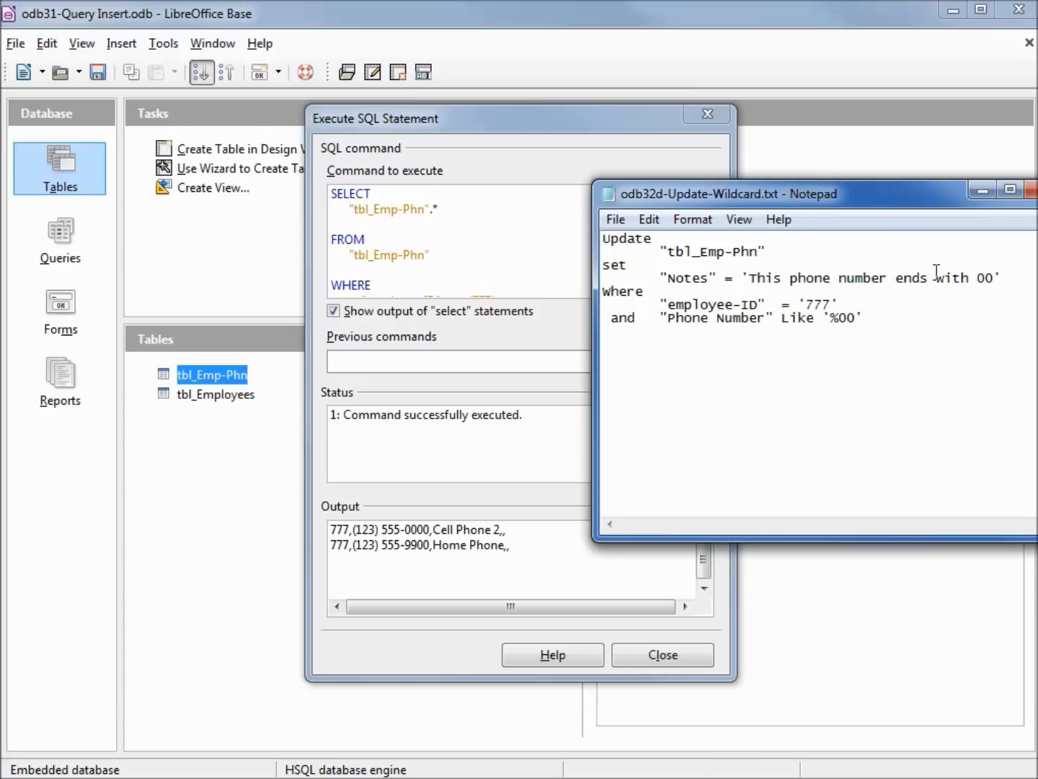
pyautogui.moveTo(1000, 278); pyautogui.dragTo(603, 237)
pyautogui.rightClick(628, 246)
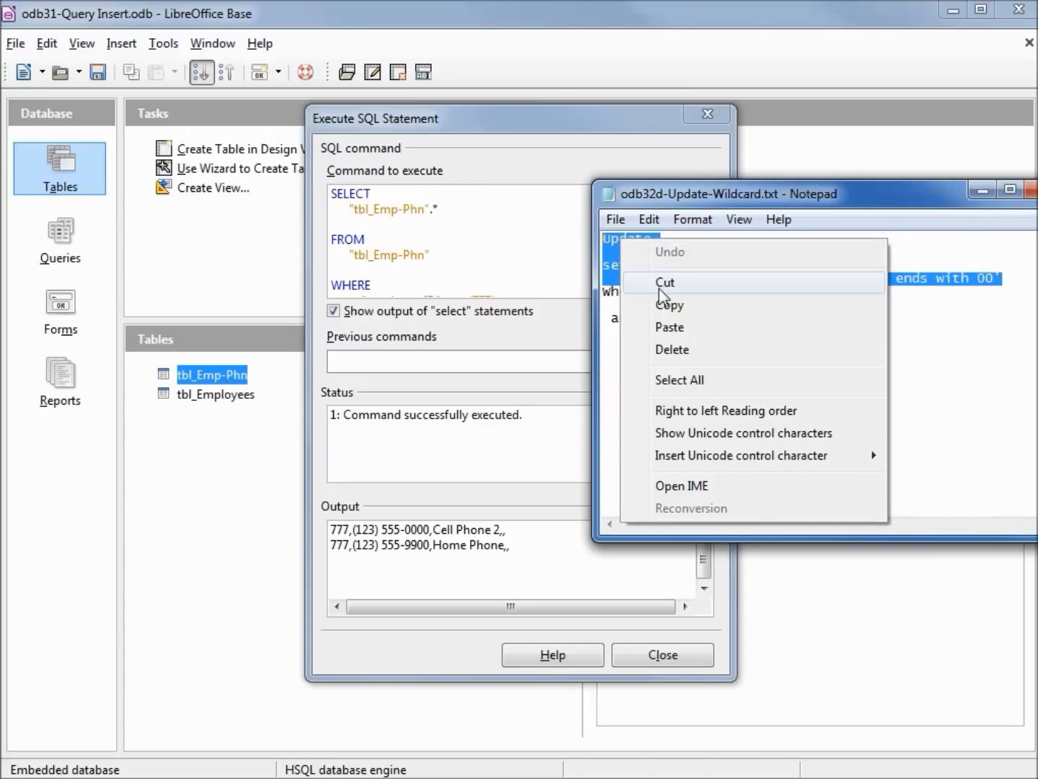
pyautogui.click(667, 304)
# Replace the SELECT and FROM clauses of the SQL command with the copied UPDATE clauses setting Notes to 'This phone number ends with 00', keeping the WHERE clause.
pyautogui.moveTo(690, 195); pyautogui.dragTo(1037, 202)
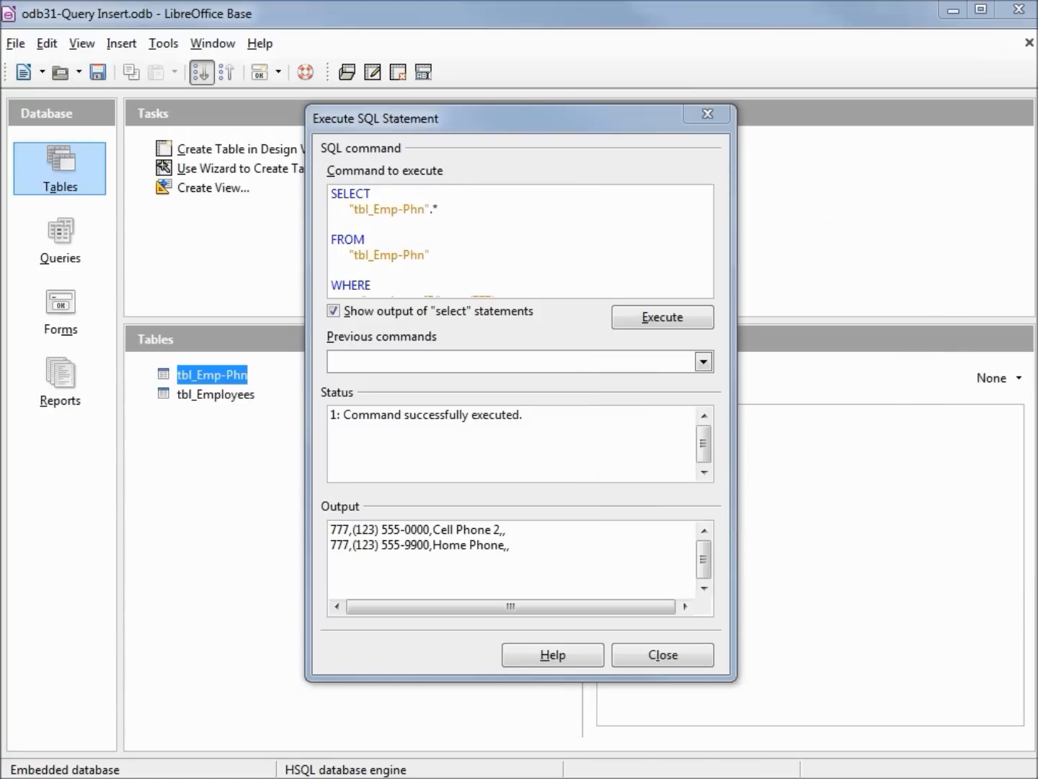
pyautogui.moveTo(481, 265); pyautogui.dragTo(354, 237)
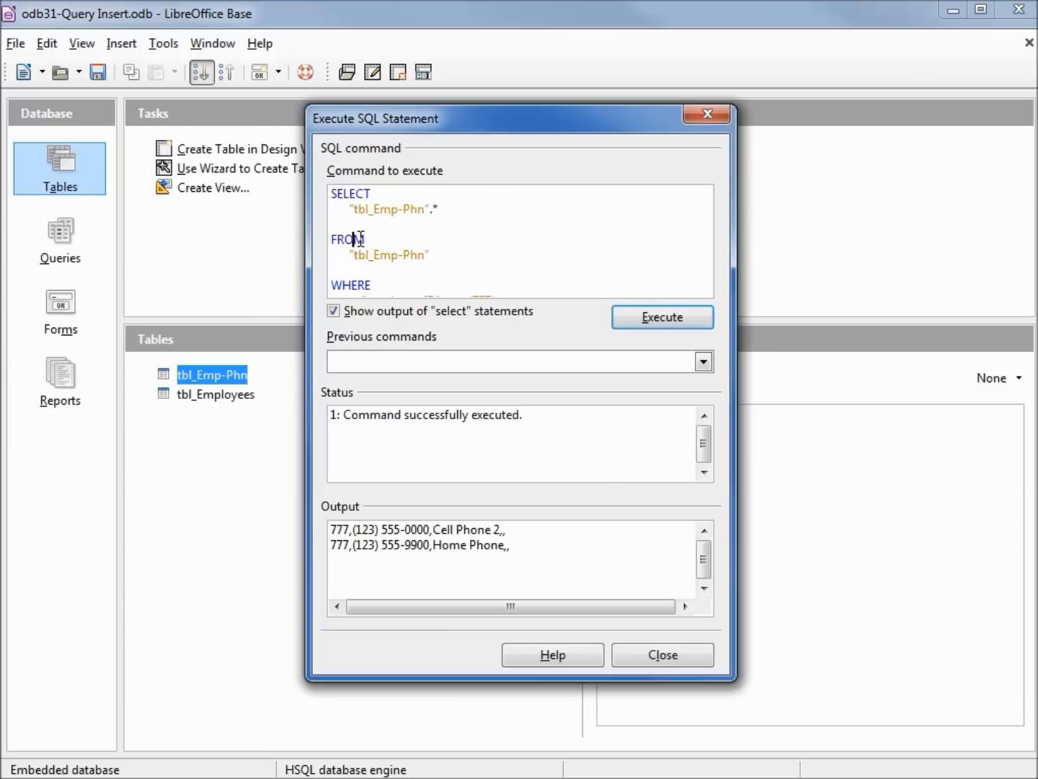
pyautogui.moveTo(457, 250); pyautogui.dragTo(301, 193)
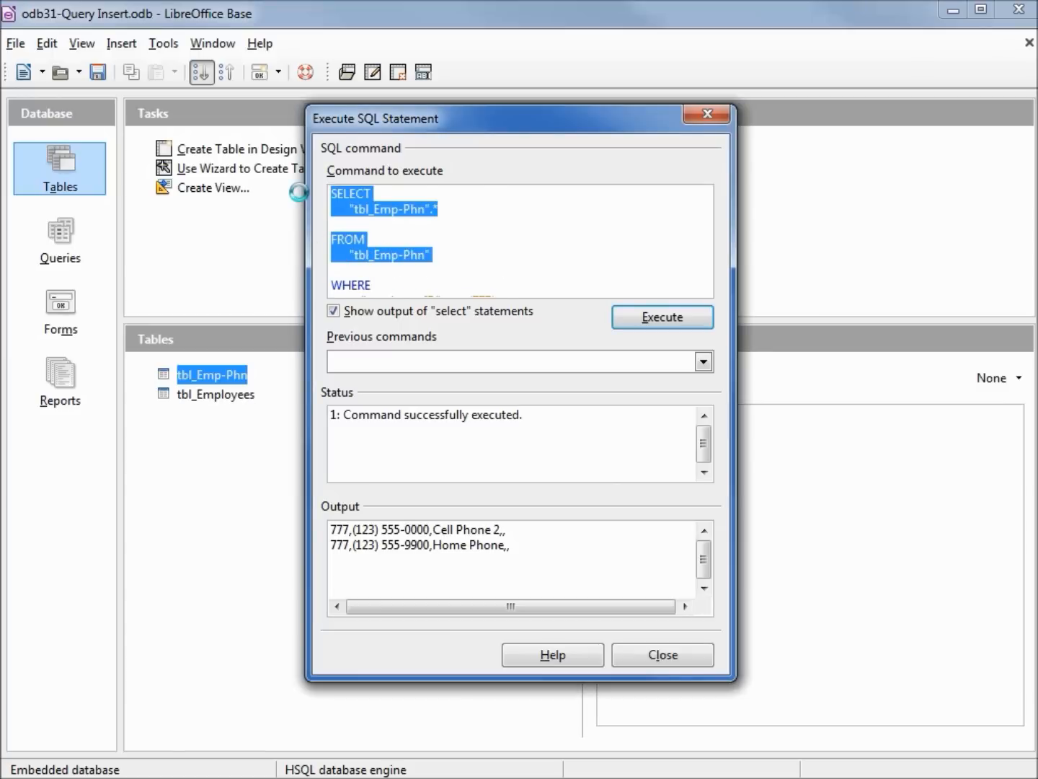
pyautogui.hotkey('ctrl', 'v')
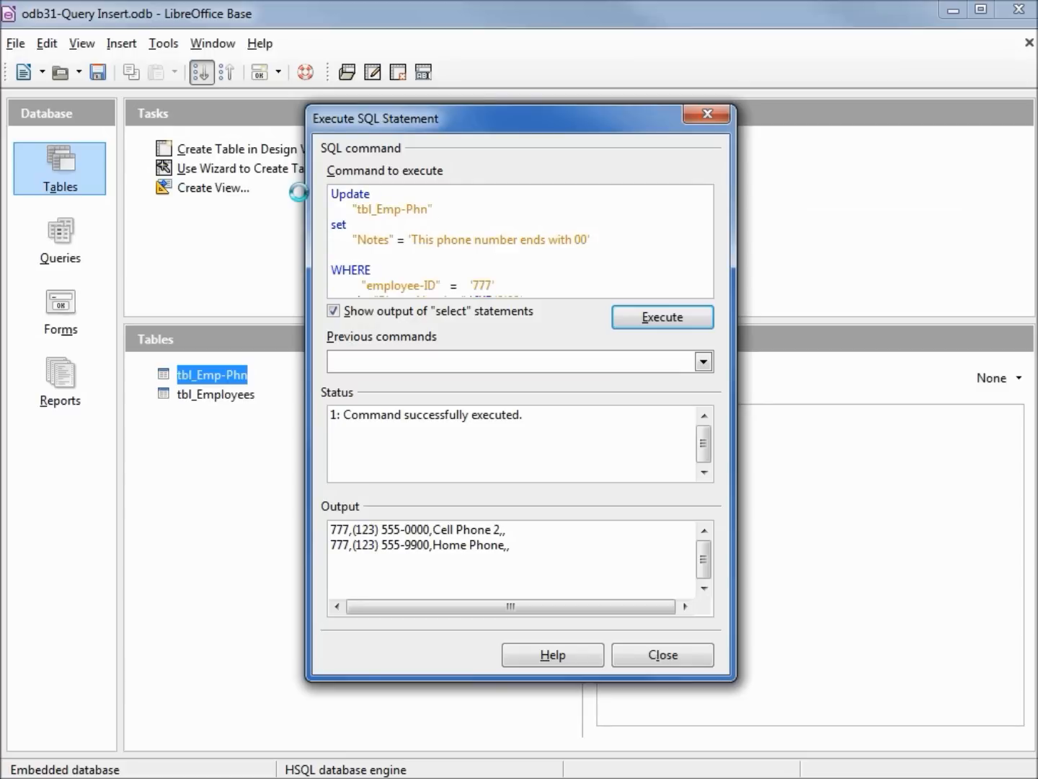
# Execute the UPDATE statement with output of select statements turned off, and refresh the filtered tbl_Emp-Phn table data.
pyautogui.click(335, 311)
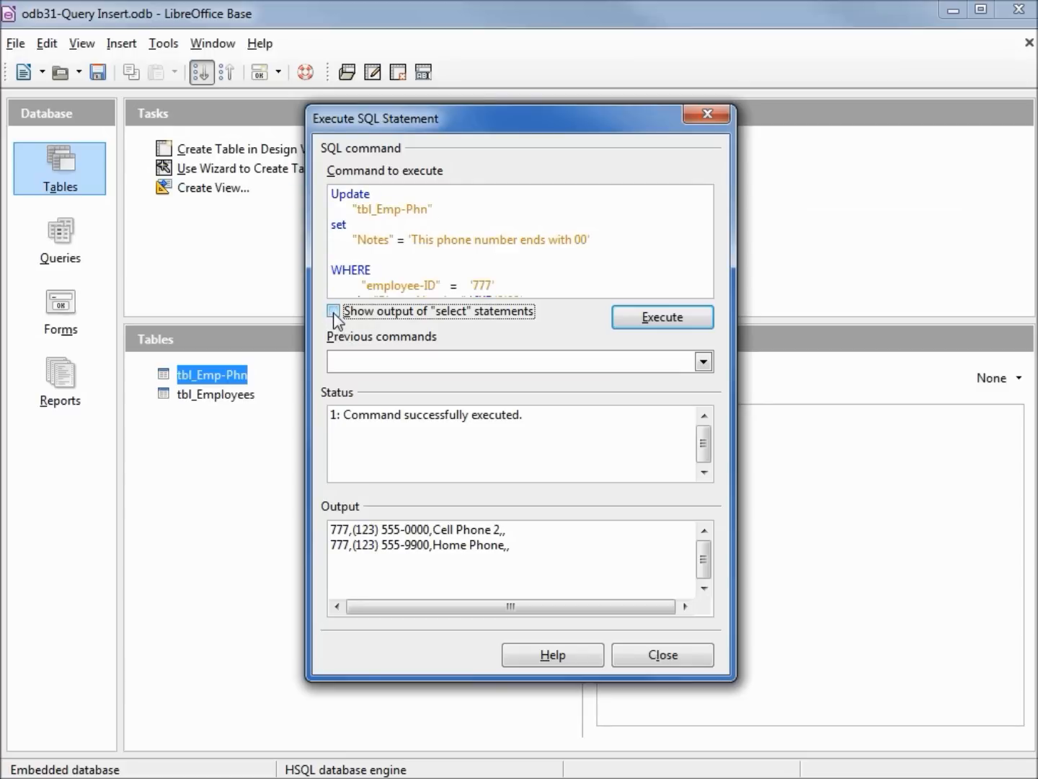
pyautogui.click(645, 315)
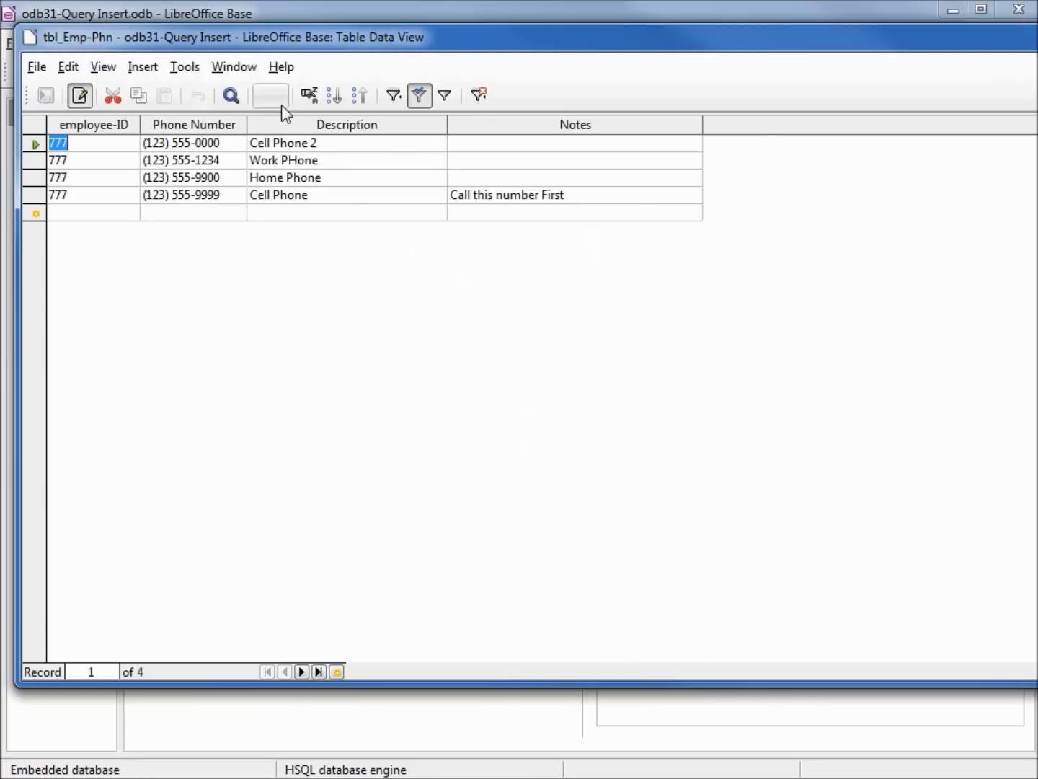
pyautogui.click(263, 97)
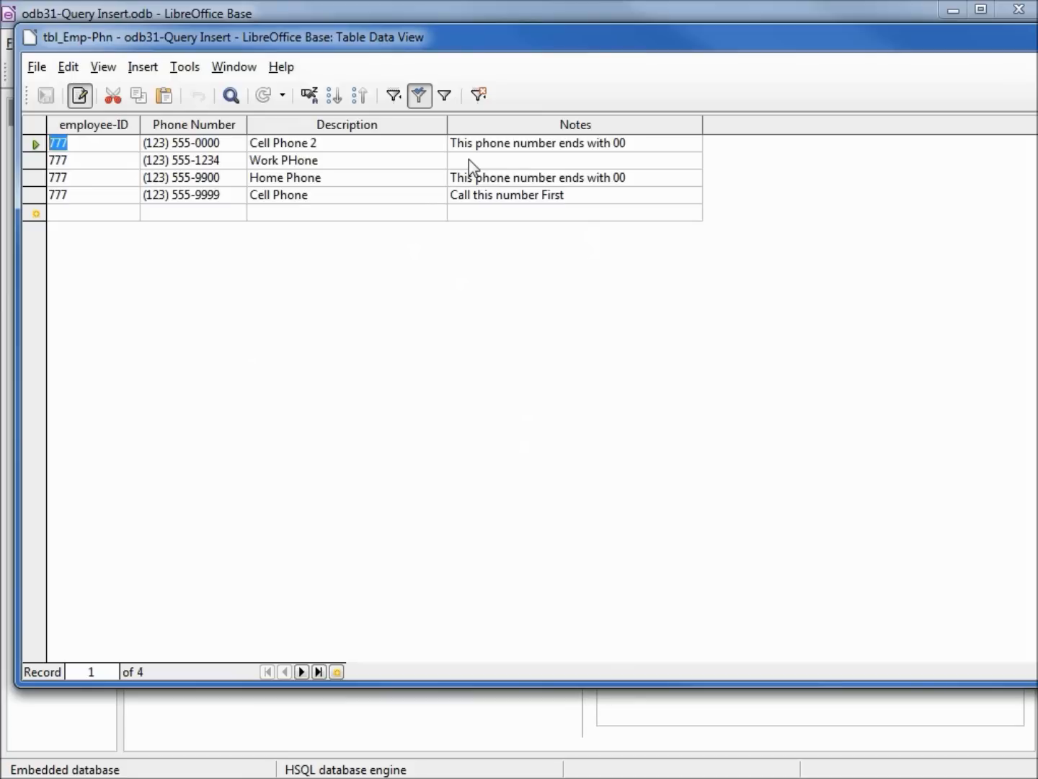
# Copy the whole UPDATE statement from odb32e-Update-SingleChar-Wildcard.txt in Notepad.
pyautogui.moveTo(1037, 325); pyautogui.dragTo(773, 170)
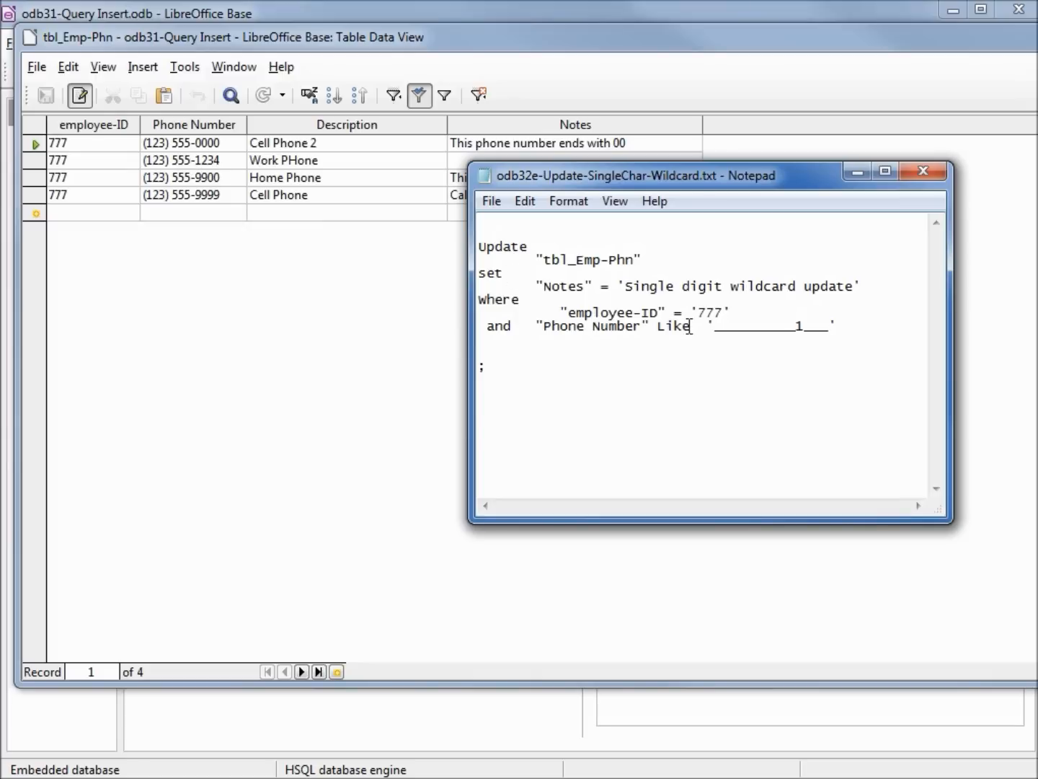
pyautogui.hotkey('ctrl', 'a')
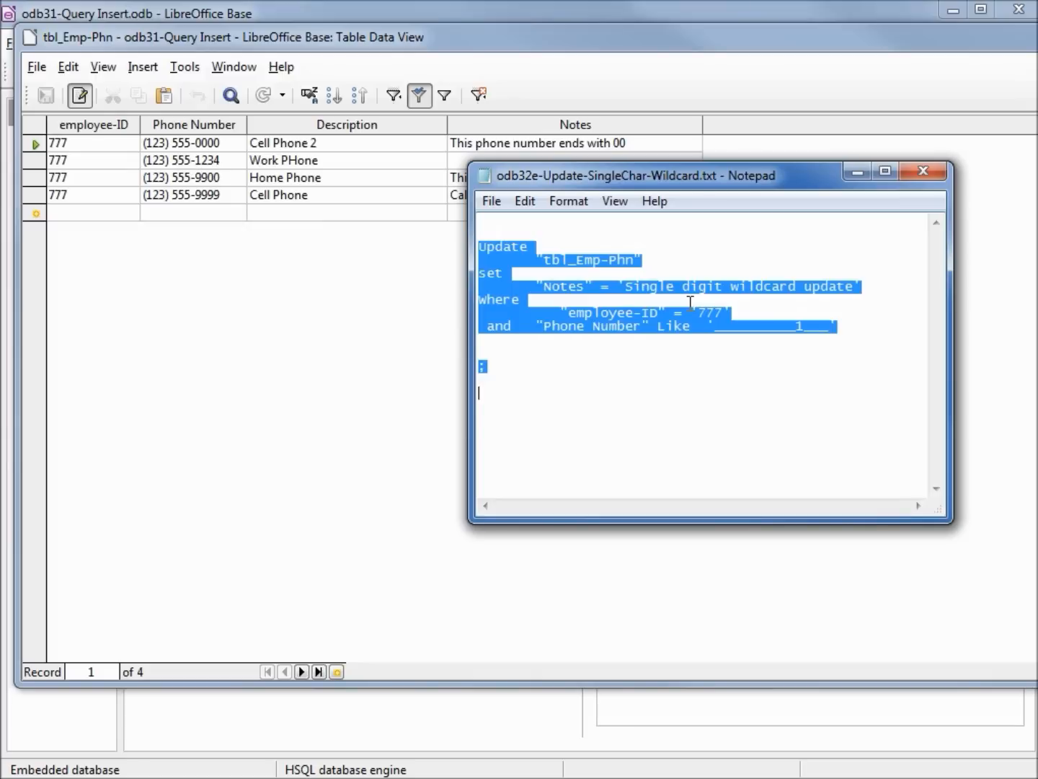
pyautogui.rightClick(690, 302)
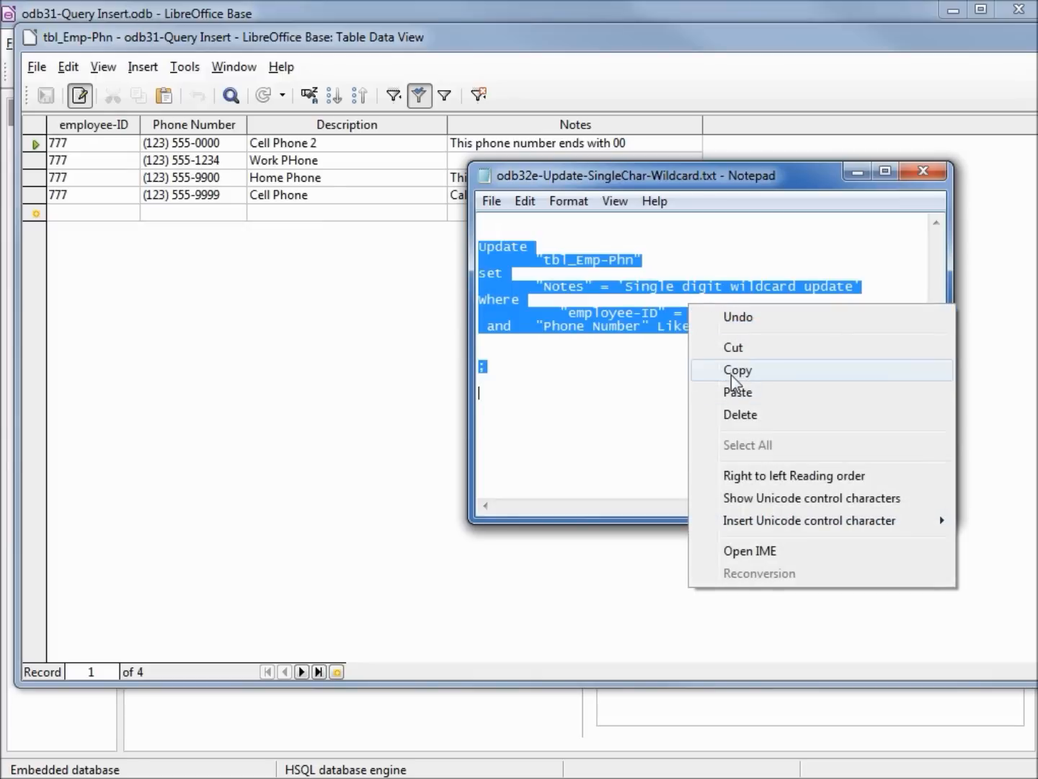
pyautogui.click(731, 373)
# Execute the copied UPDATE statement setting Notes to 'Single digit wildcard update' for employee-ID '777' in place of the previous command, and refresh the tbl_Emp-Phn data.
pyautogui.click(616, 12)
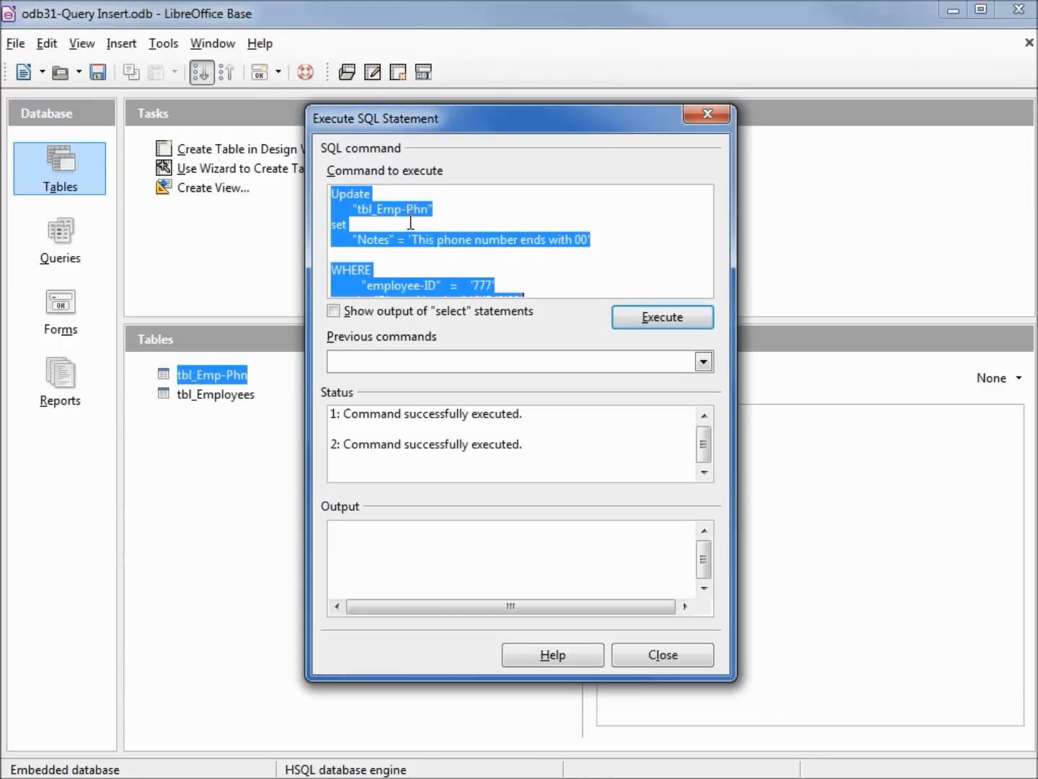
pyautogui.hotkey('ctrl', 'v')
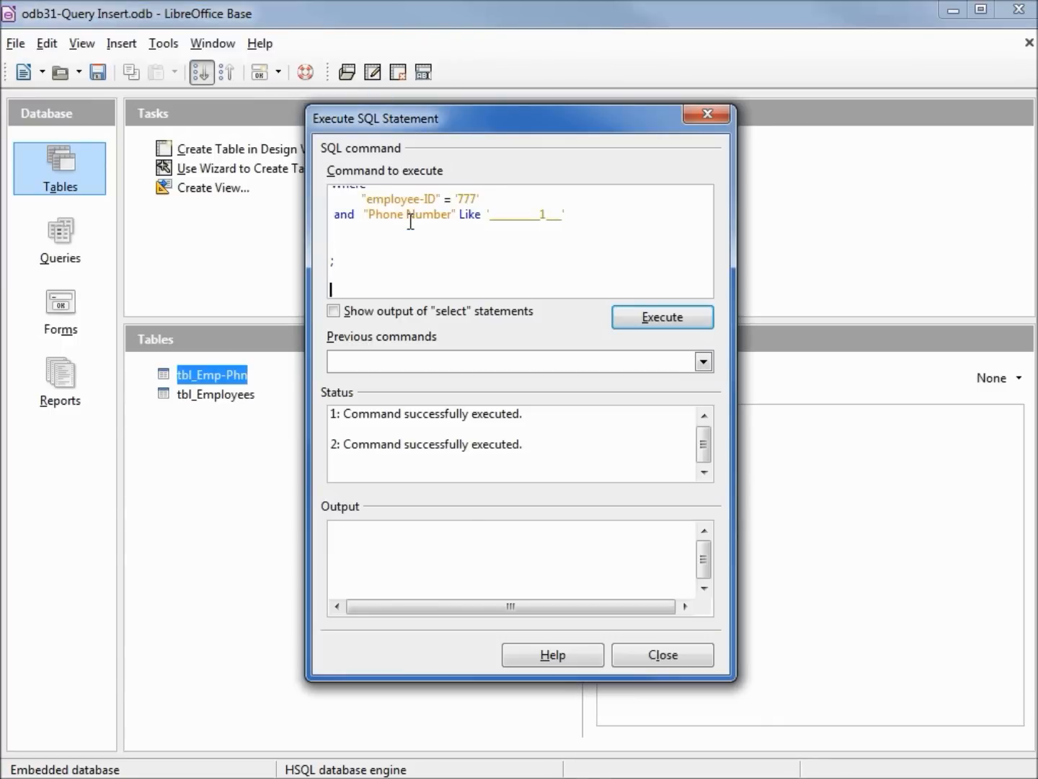
pyautogui.click(661, 320)
pyautogui.click(658, 319)
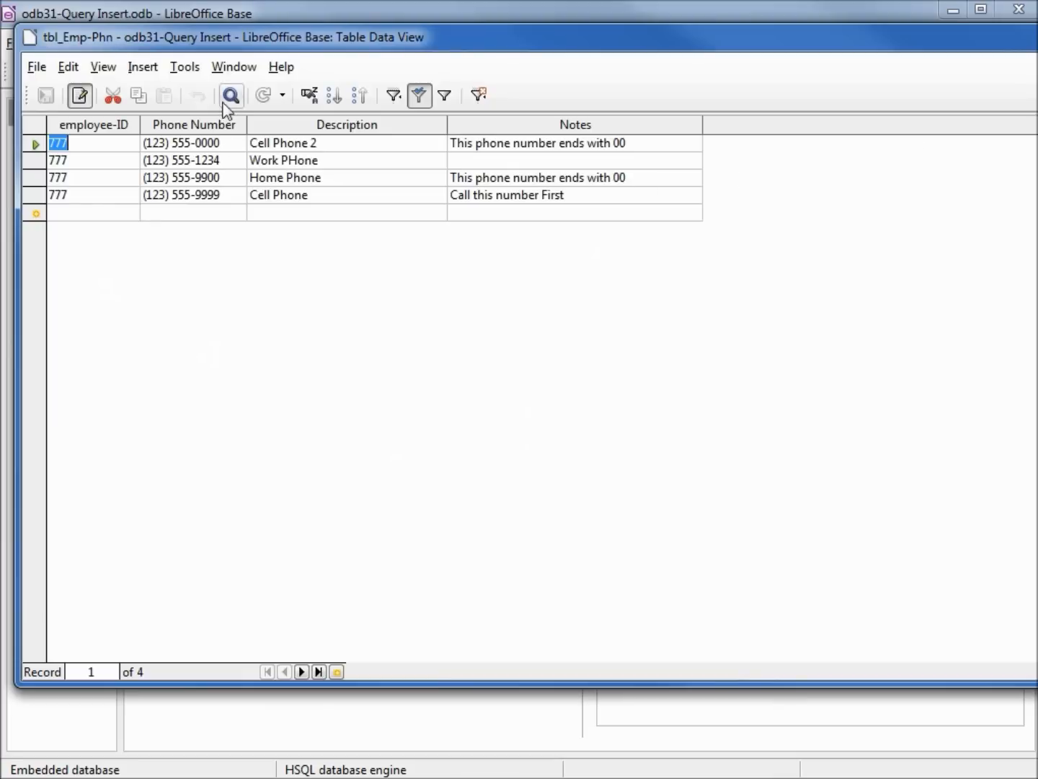
pyautogui.click(263, 95)
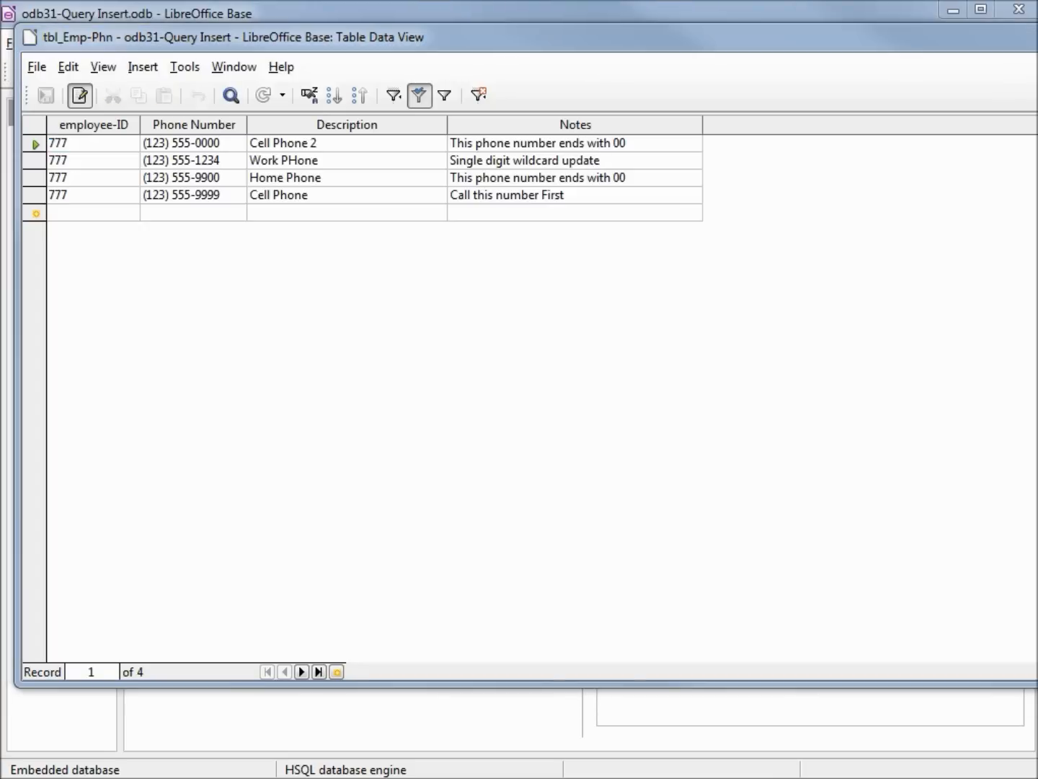
# Copy both UPDATE statements, setting Notes to NULL and to an empty string, from odb32f-Null-Blank.txt in Notepad.
pyautogui.moveTo(1036, 193); pyautogui.dragTo(965, 189)
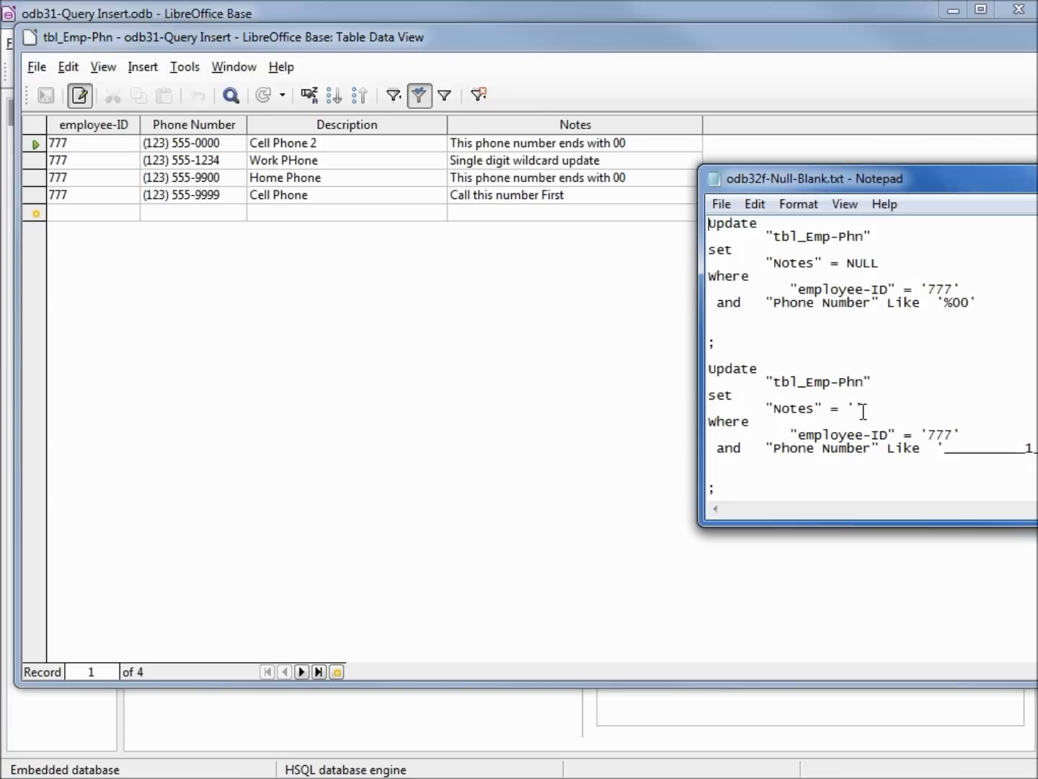
pyautogui.moveTo(1036, 449); pyautogui.dragTo(730, 203)
pyautogui.rightClick(724, 243)
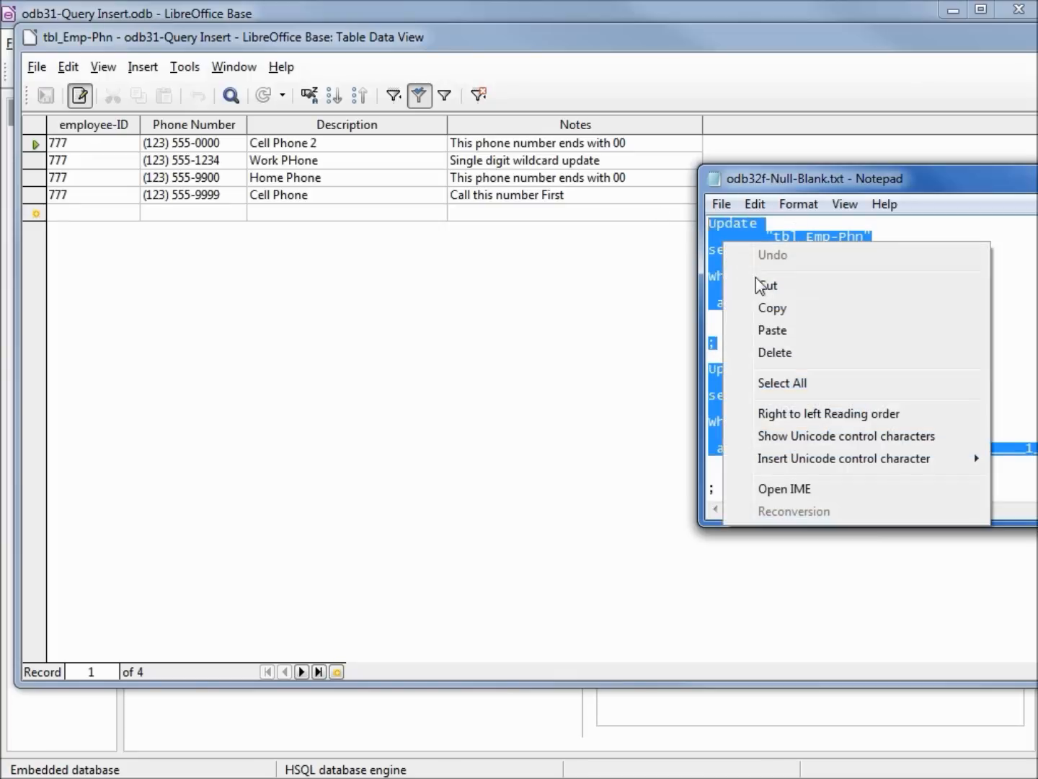
pyautogui.click(776, 307)
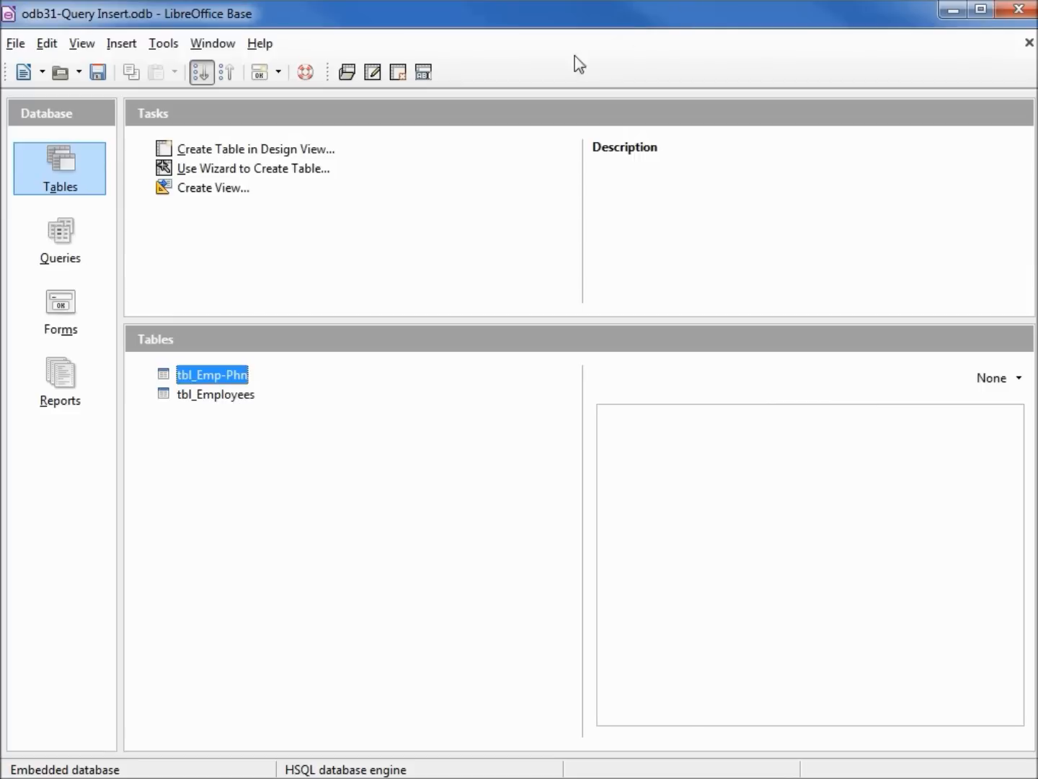
# Execute the two copied UPDATE statements in a new Execute SQL Statement dialog and refresh the tbl_Emp-Phn table data.
pyautogui.click(160, 44)
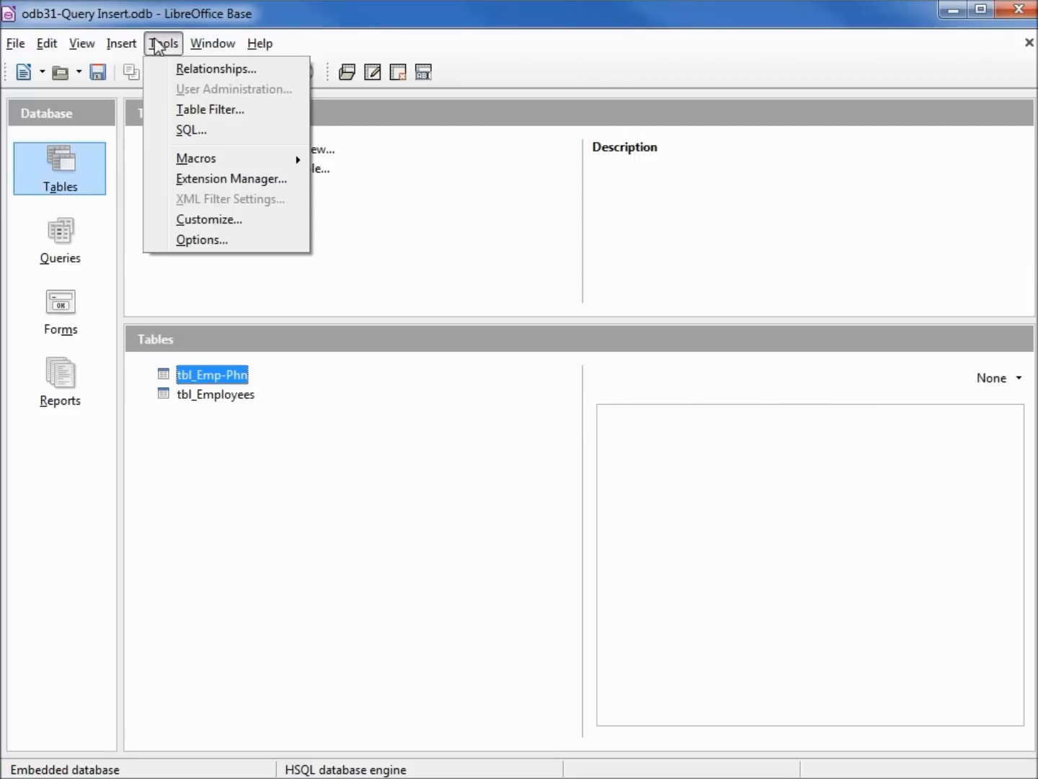
pyautogui.click(188, 130)
pyautogui.hotkey('ctrl', 'v')
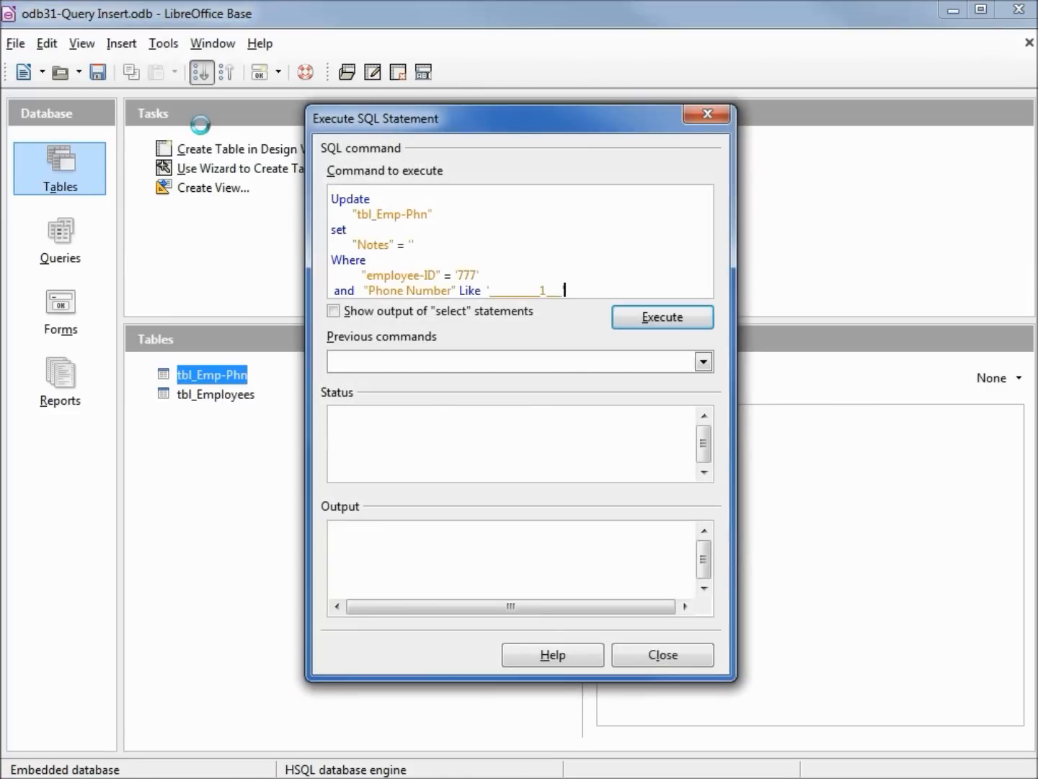
pyautogui.click(656, 323)
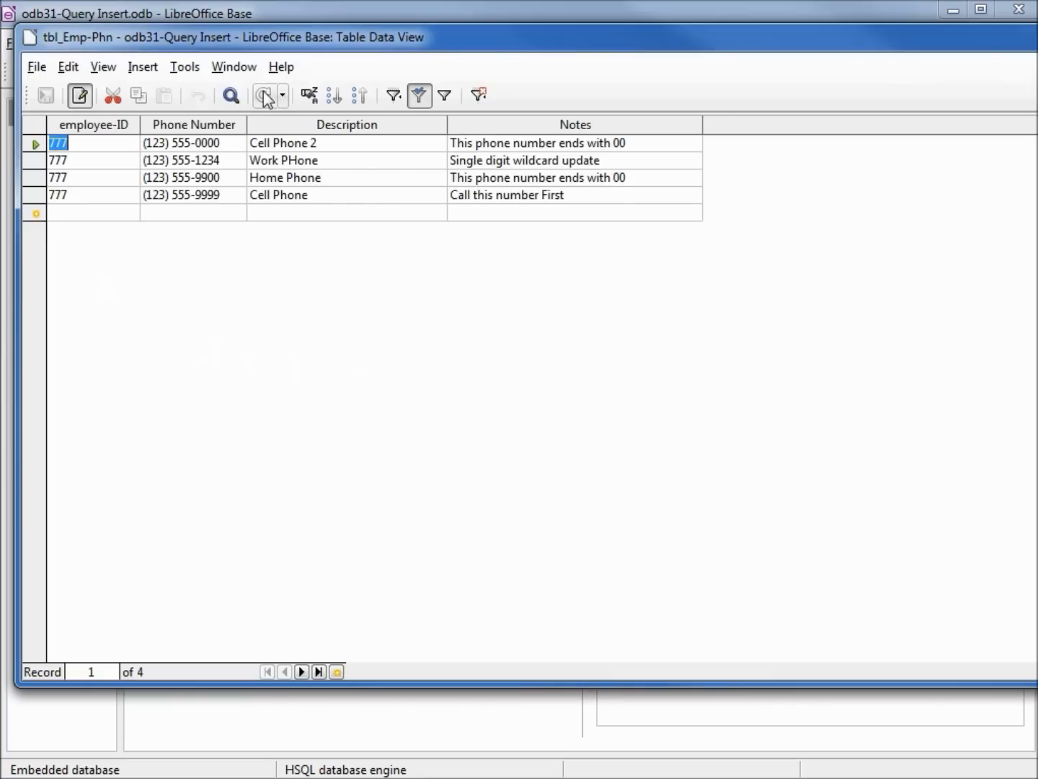
pyautogui.click(263, 95)
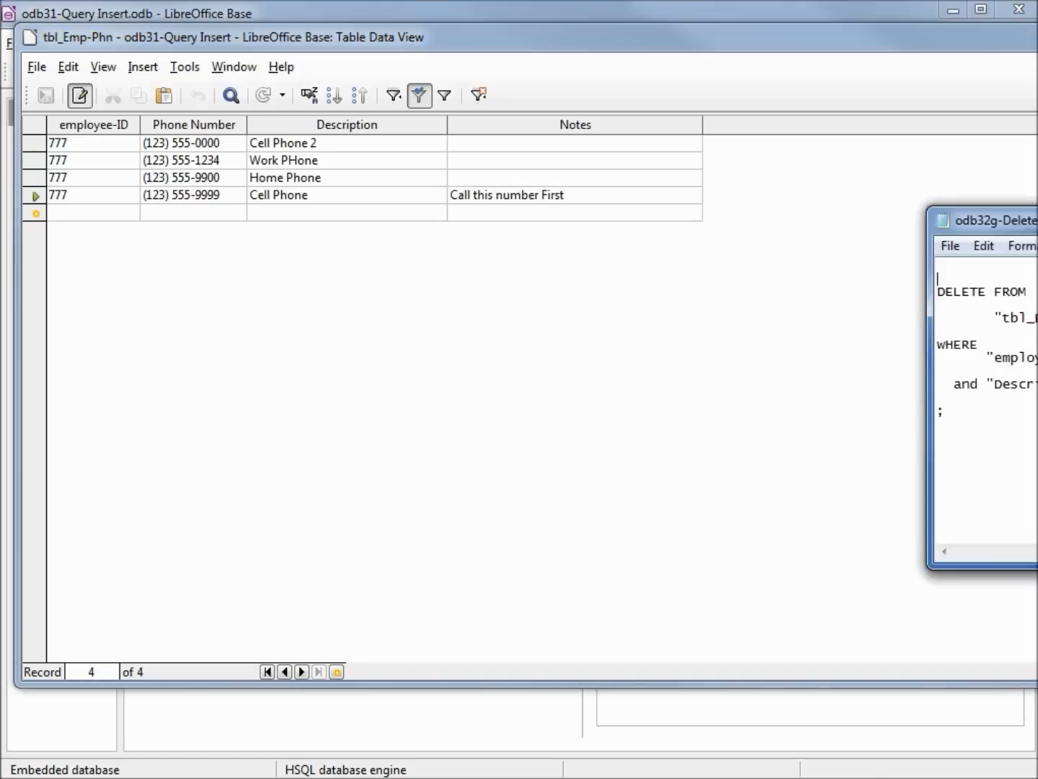
# Copy the DELETE statement, without its closing semicolon, from odb32g-Delete-1-Rec.txt in Notepad.
pyautogui.moveTo(1037, 221); pyautogui.dragTo(869, 126)
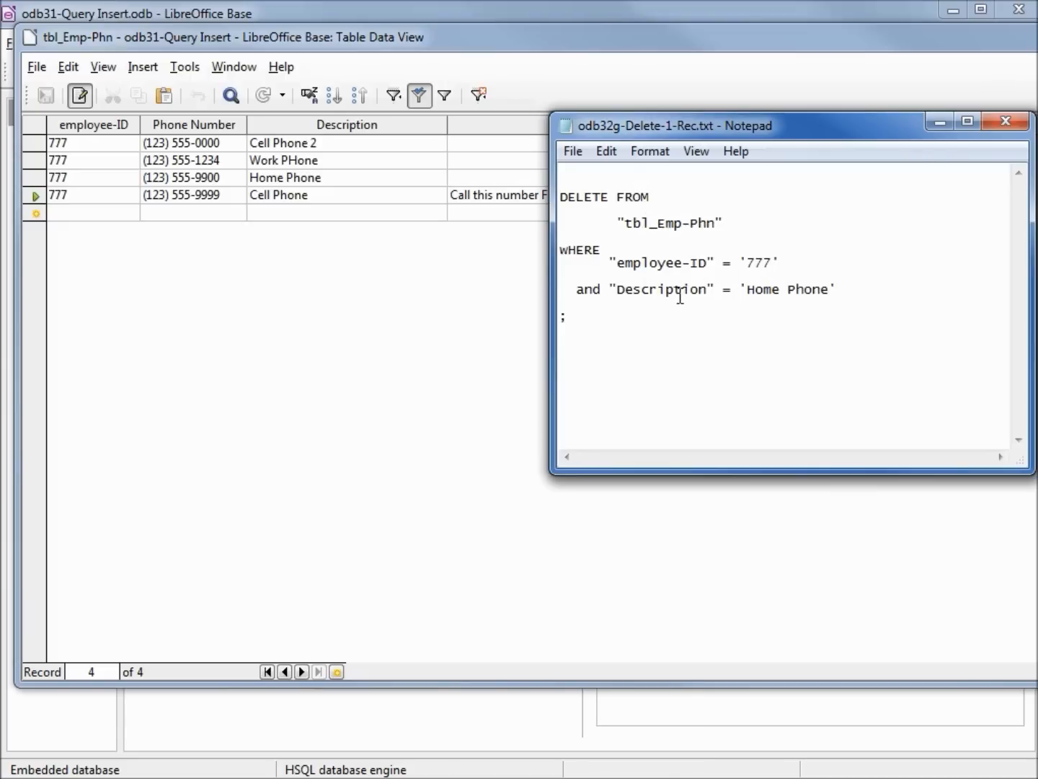
pyautogui.moveTo(840, 289); pyautogui.dragTo(542, 198)
pyautogui.rightClick(602, 194)
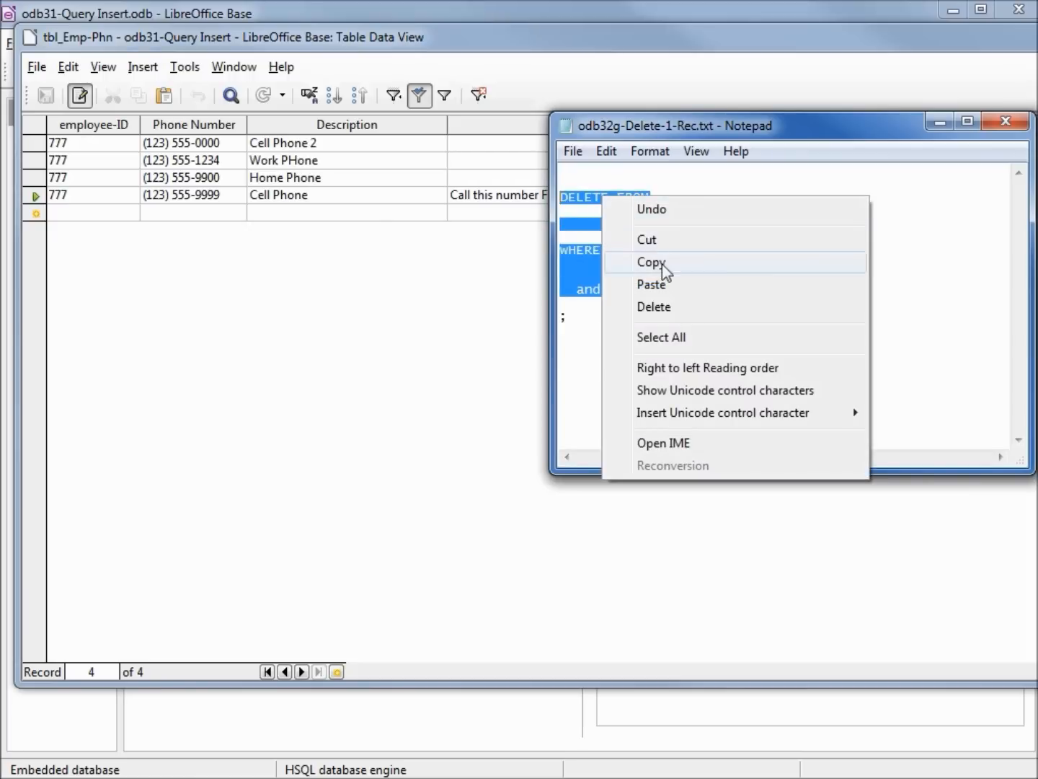
pyautogui.click(663, 265)
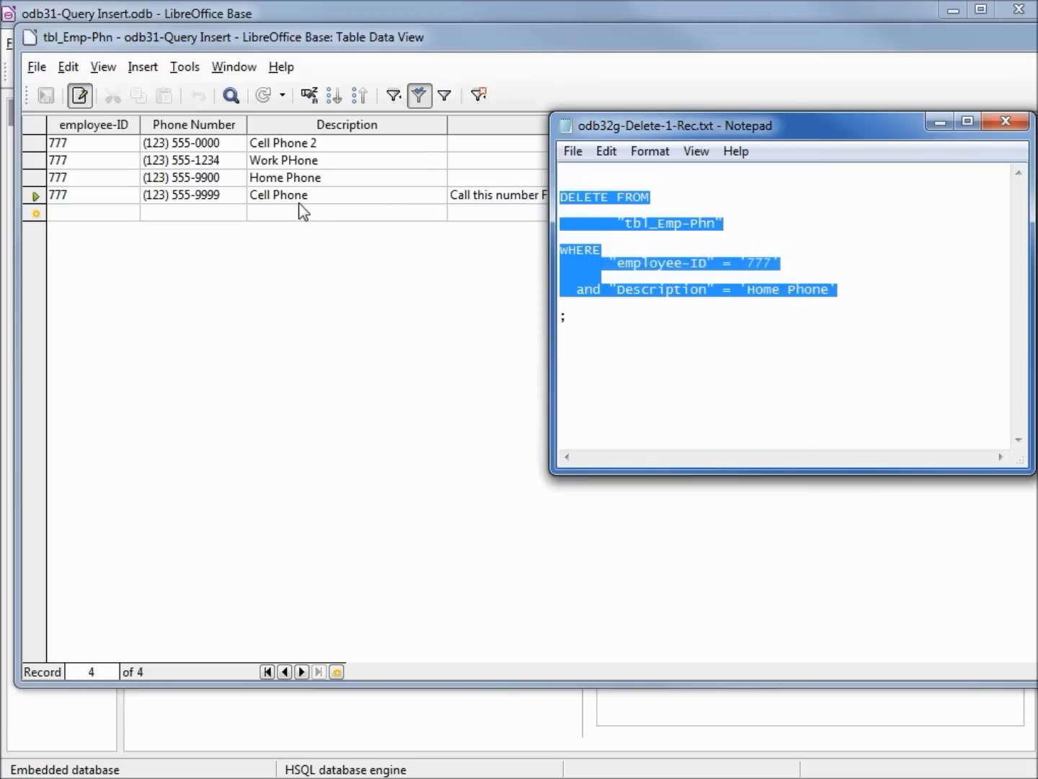
# Execute the copied DELETE statement for employee-ID '777' and Description 'Home Phone' in place of the previous command, and refresh the tbl_Emp-Phn table data.
pyautogui.click(447, 9)
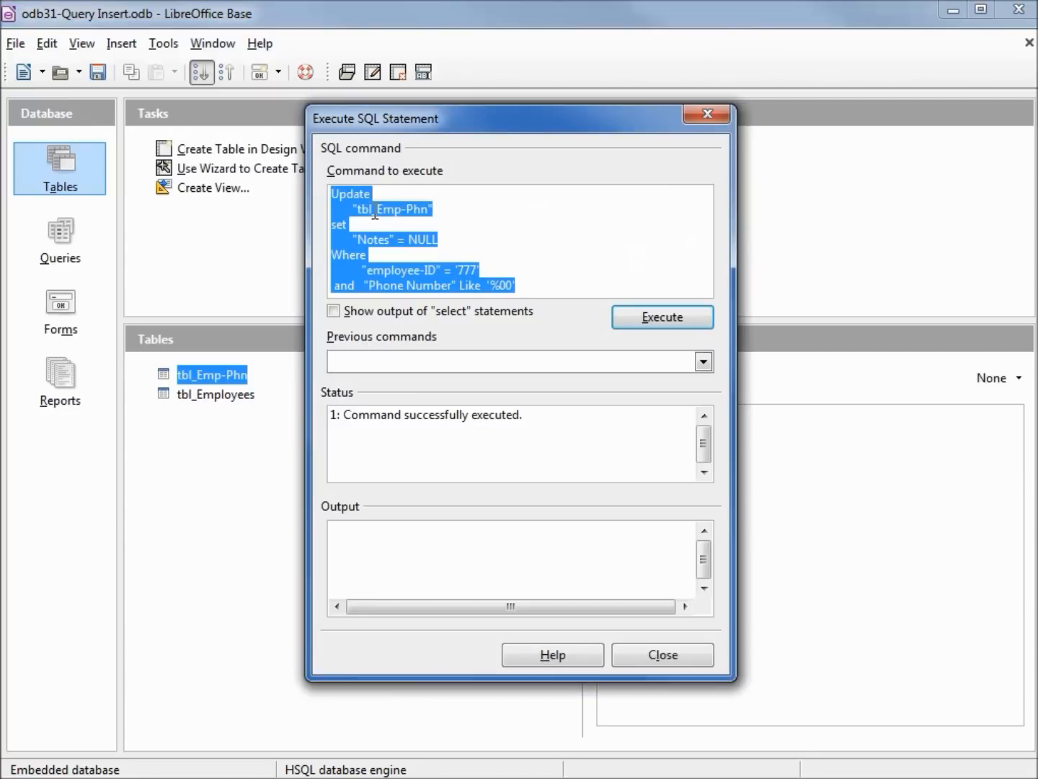
pyautogui.hotkey('ctrl', 'v')
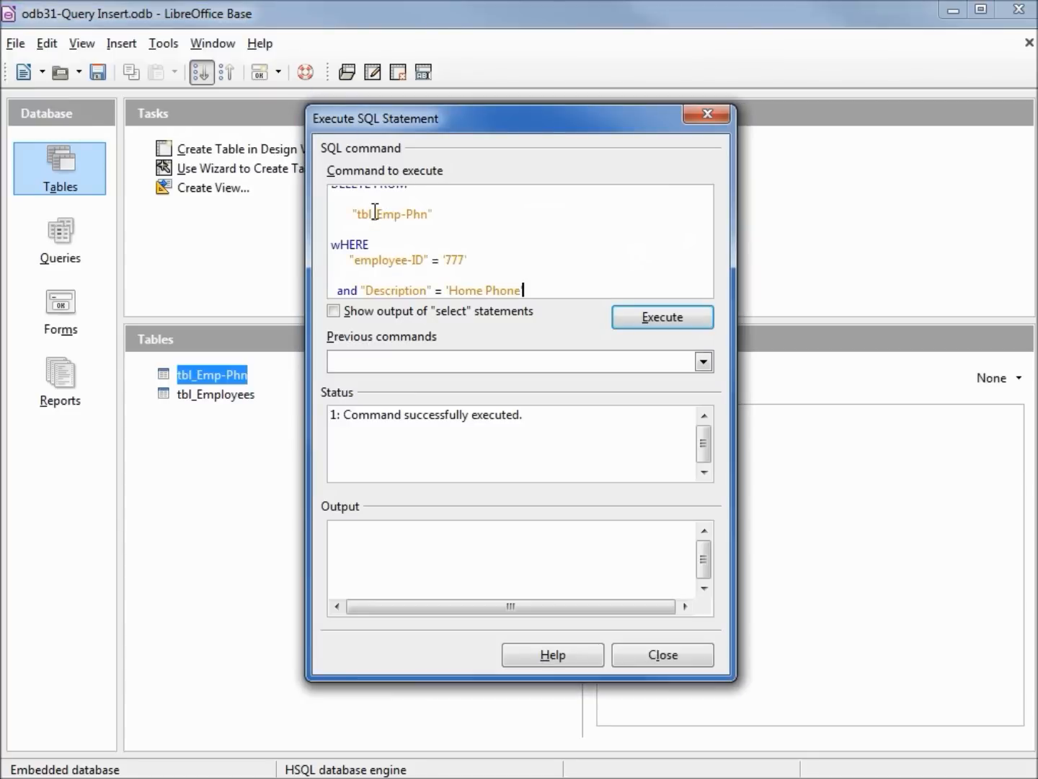
pyautogui.click(641, 318)
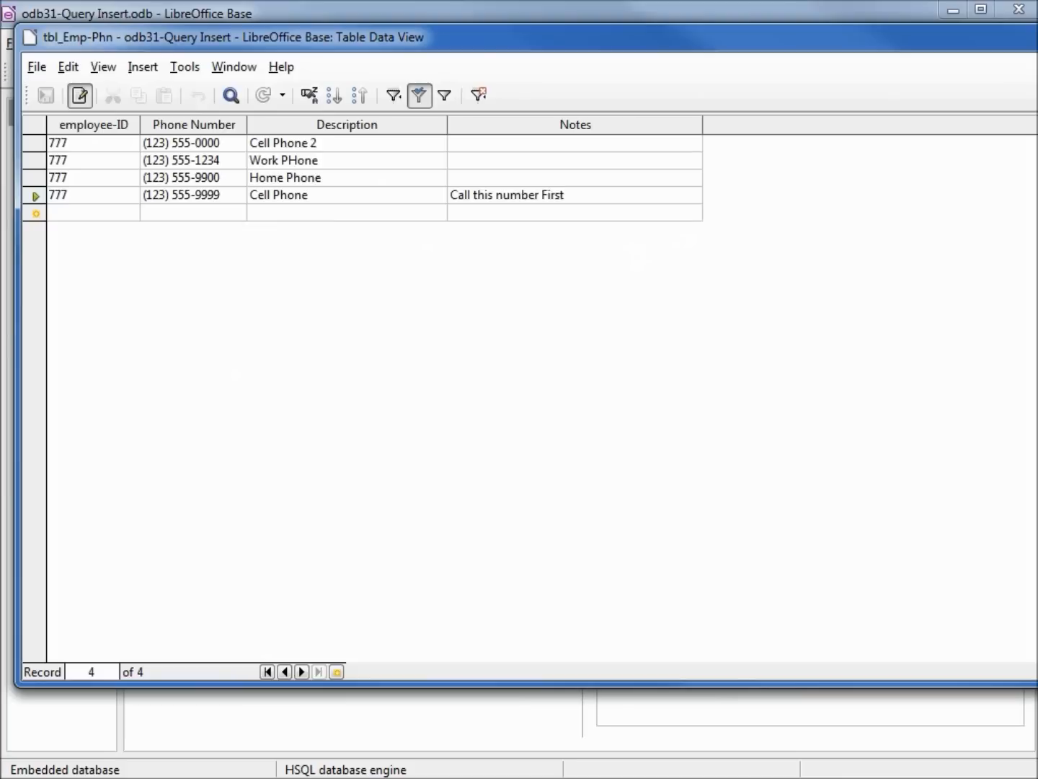
pyautogui.click(263, 99)
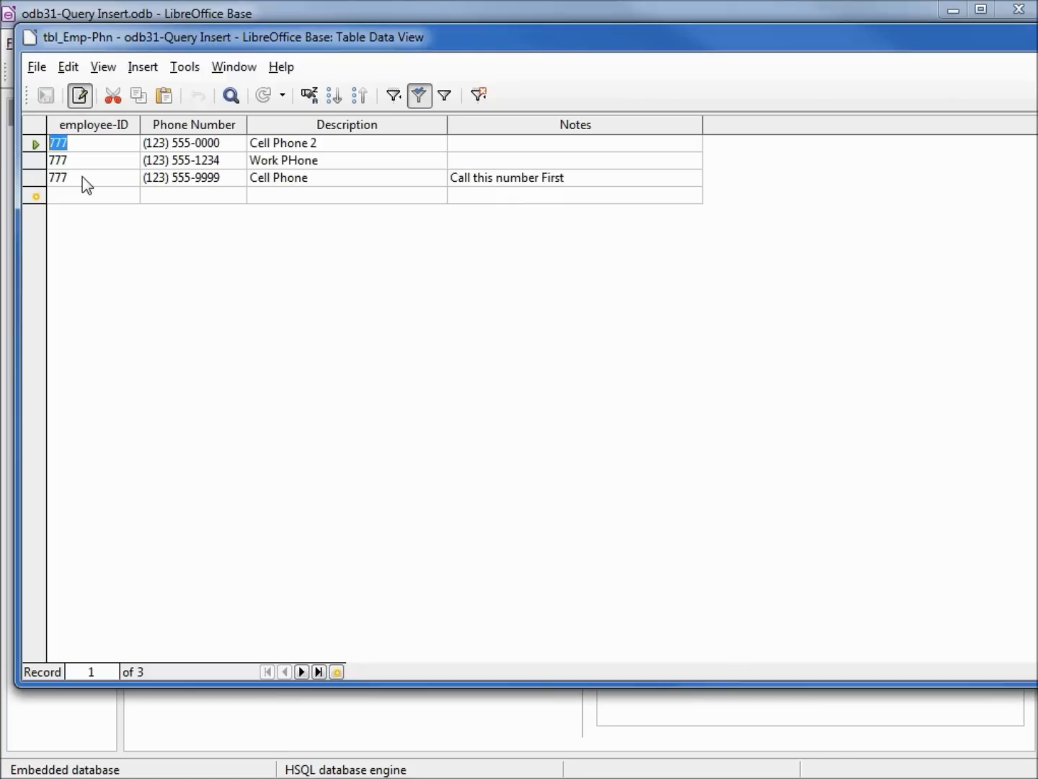
# Copy the DELETE statement for employee-ID '777' from odb32h-Delete-Employee.txt and execute it in place of the previous SQL command.
pyautogui.moveTo(1037, 173); pyautogui.dragTo(884, 109)
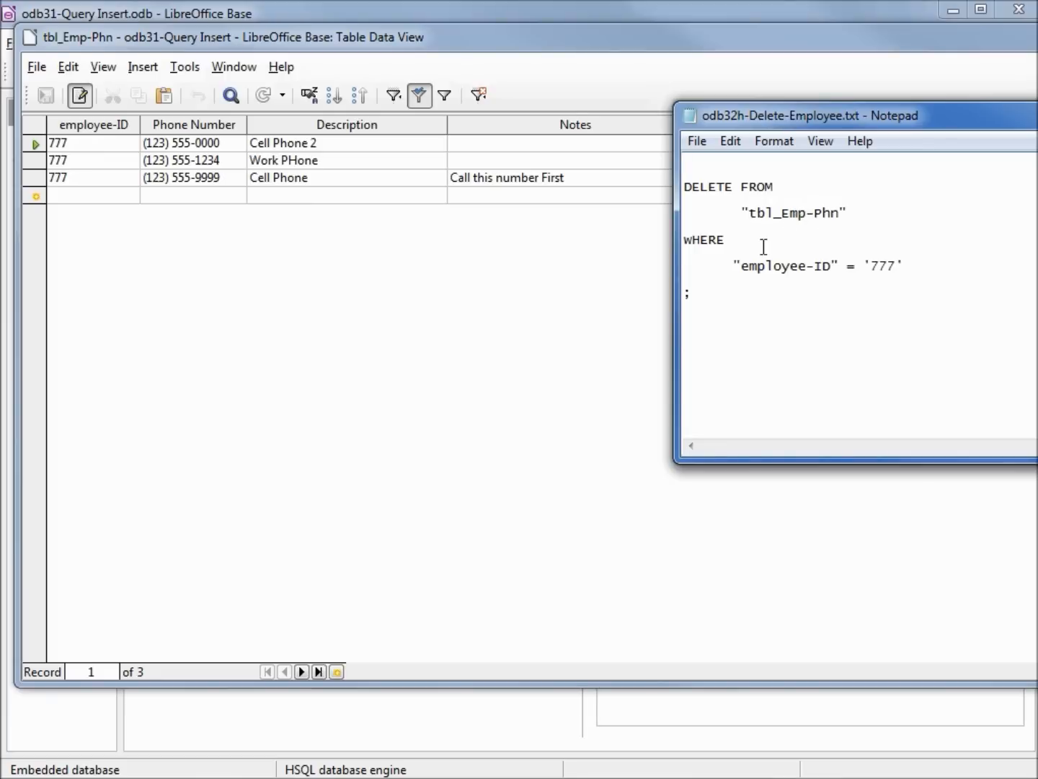
pyautogui.moveTo(920, 269); pyautogui.dragTo(657, 178)
pyautogui.rightClick(701, 182)
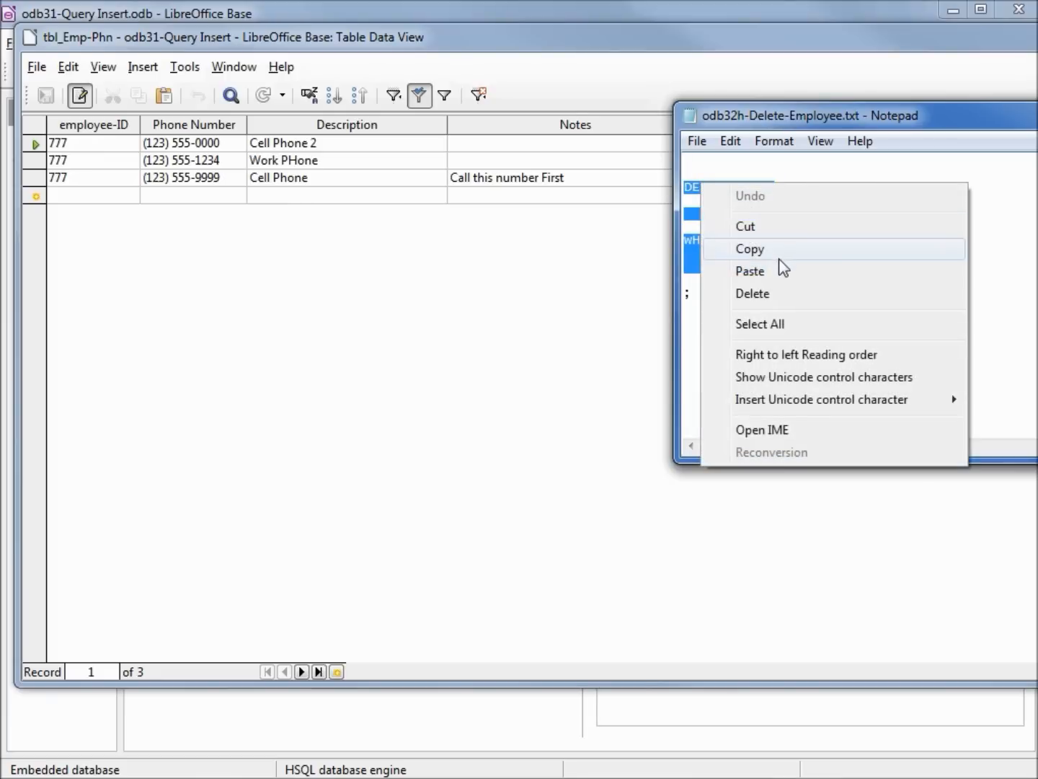
pyautogui.click(749, 249)
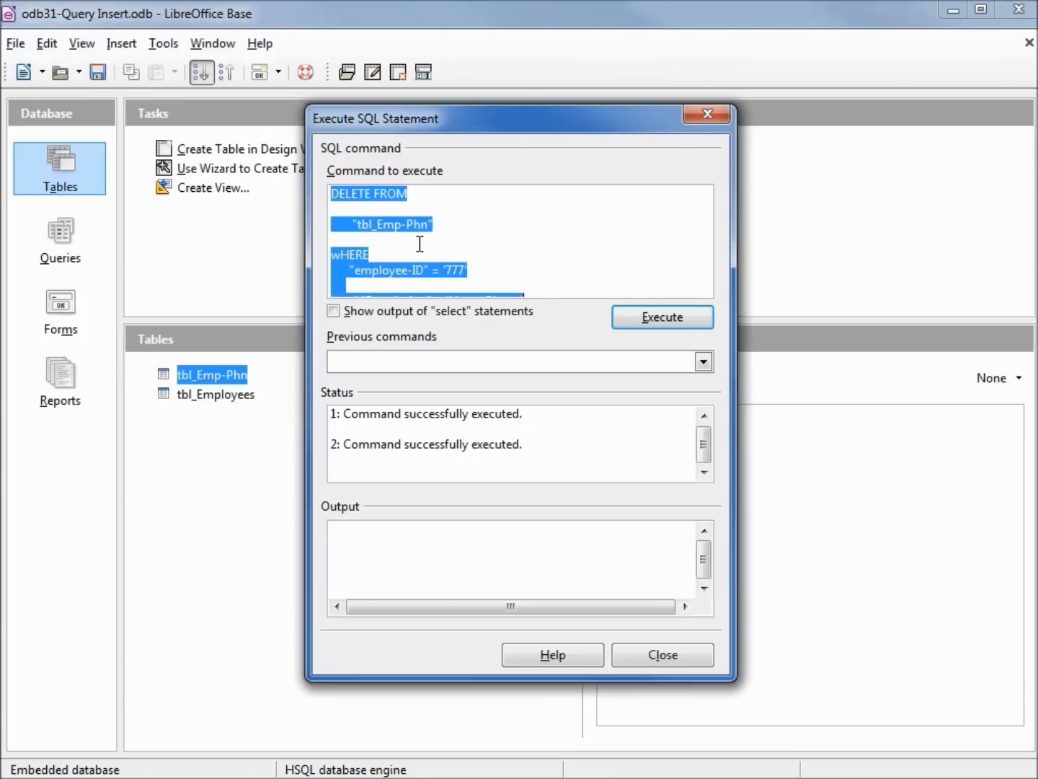
pyautogui.hotkey('ctrl', 'v')
pyautogui.click(691, 320)
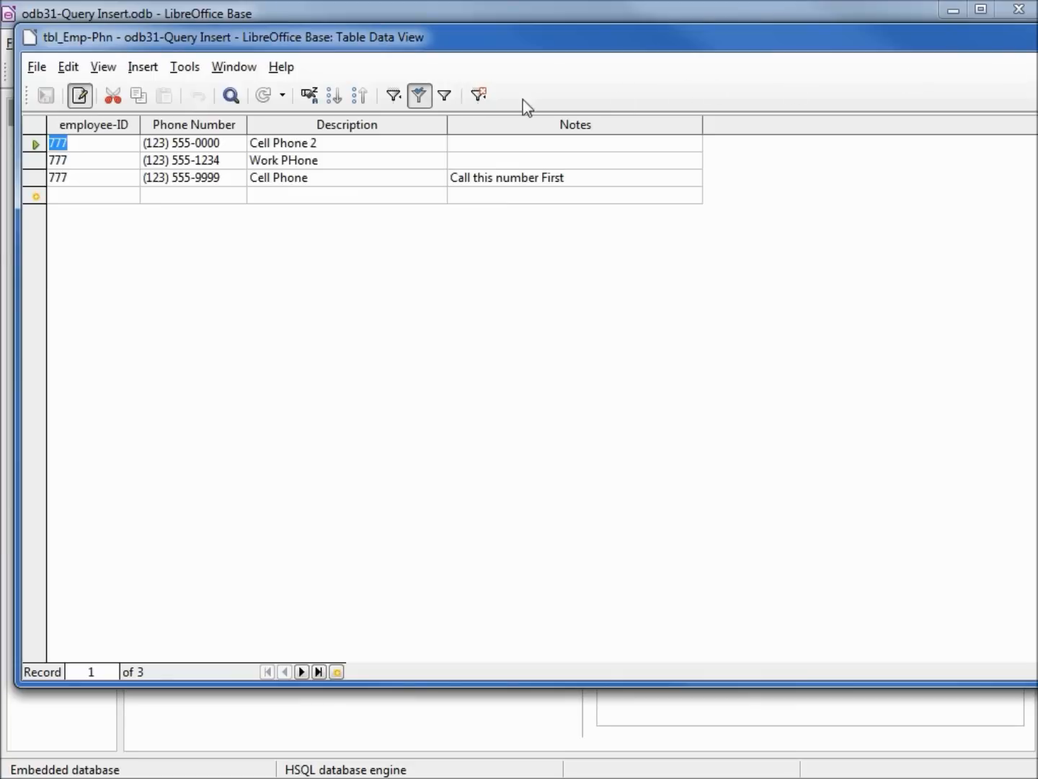
# Refresh the tbl_Emp-Phn table data and remove its filter so that all phone records are listed.
pyautogui.click(264, 98)
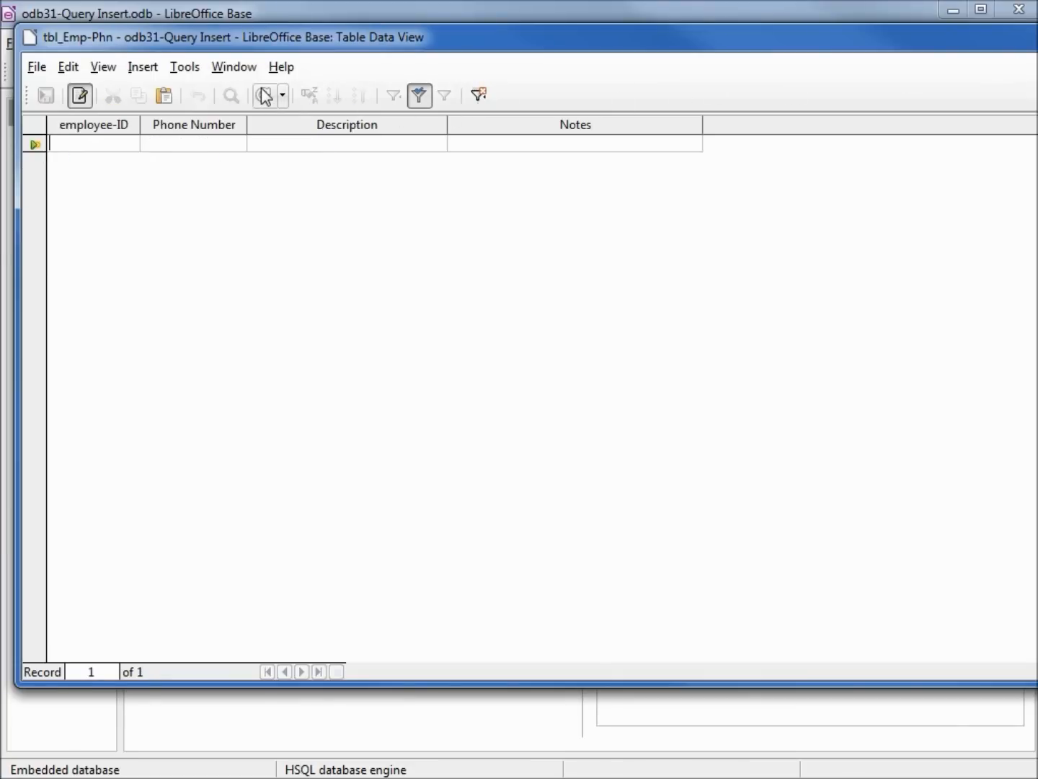
pyautogui.click(418, 95)
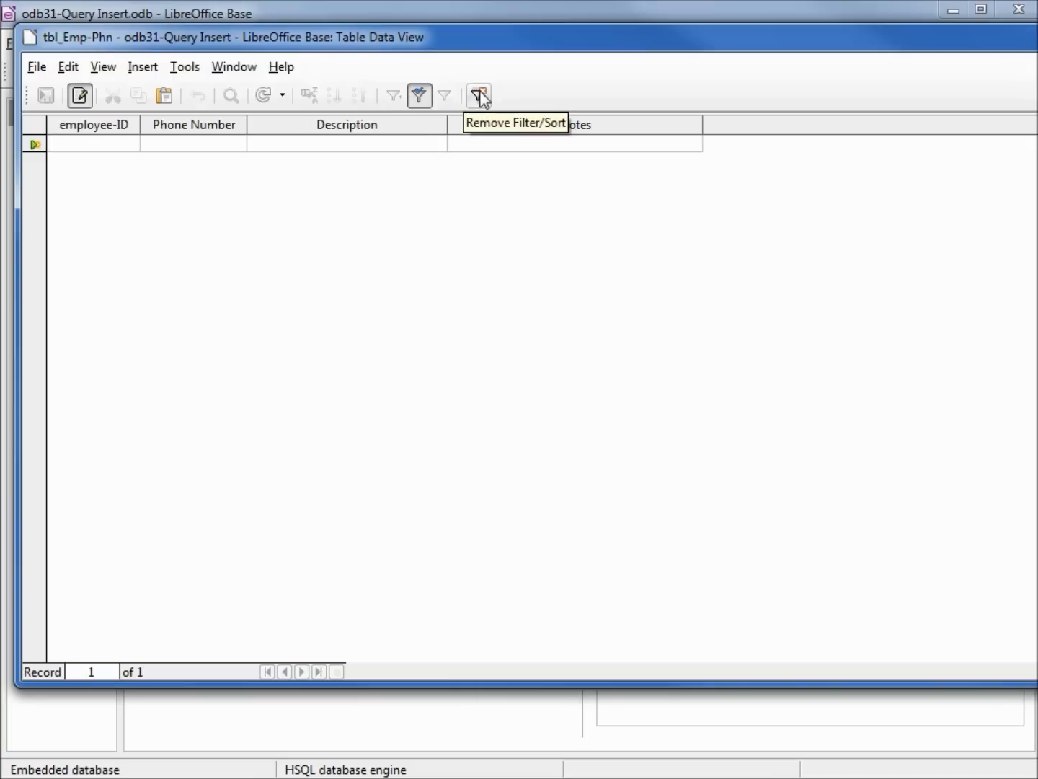
pyautogui.click(481, 98)
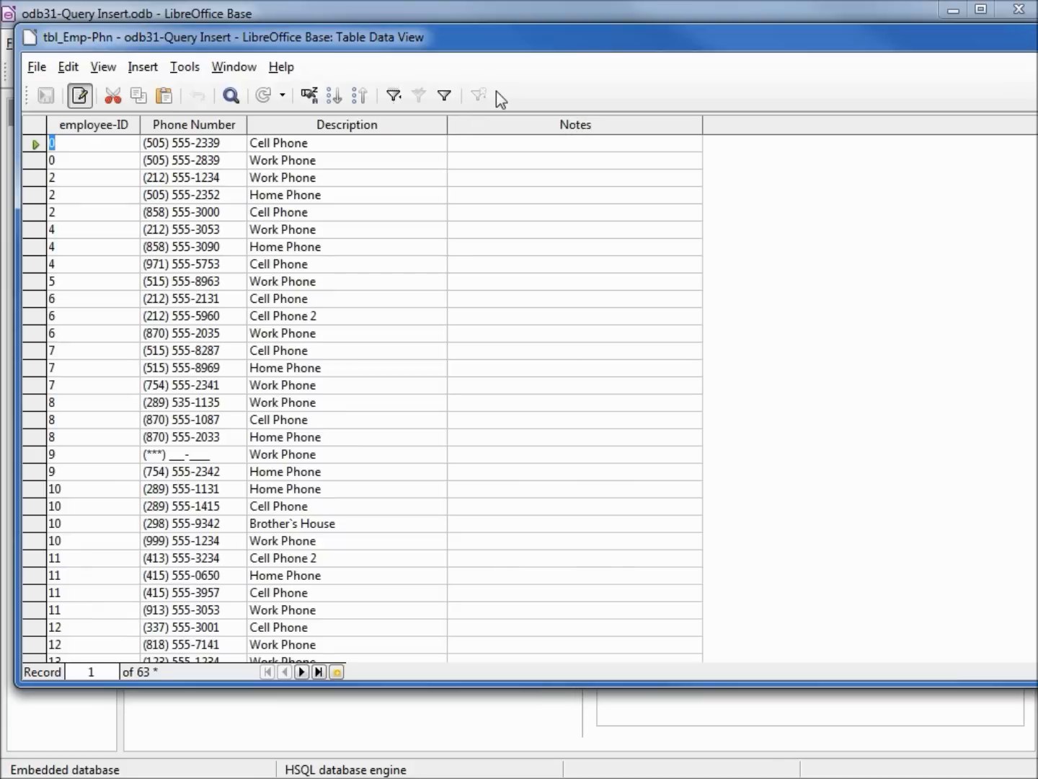